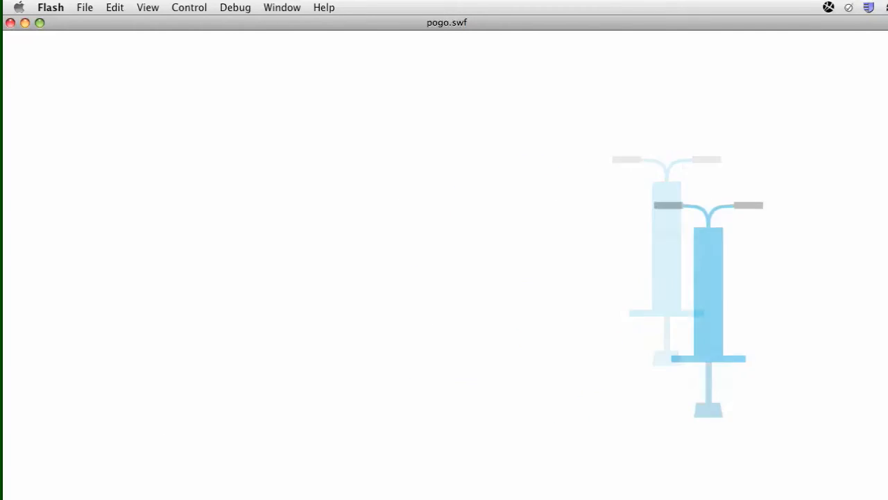
Close the movie preview and play through frames 1 to 15 of the finished PogoJump animation in pogo.fla.
{"action": "key", "text": "super+w"}
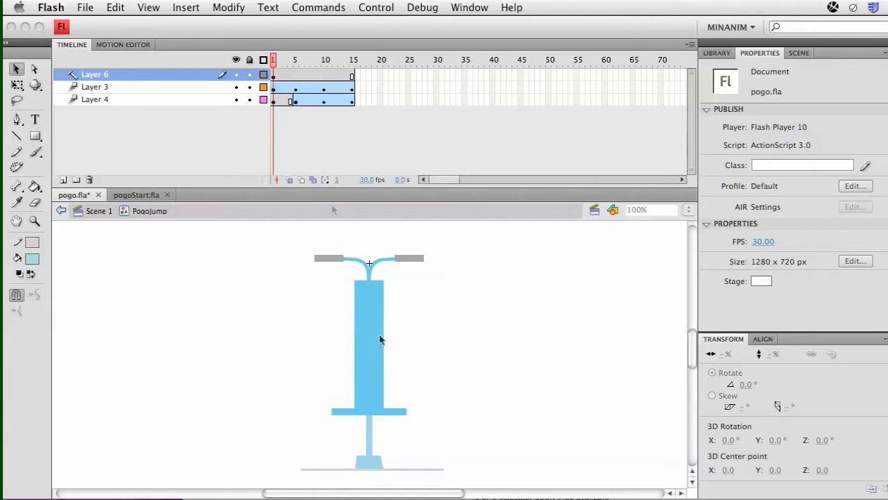
{"action": "left_click", "coordinate": [273, 62]}
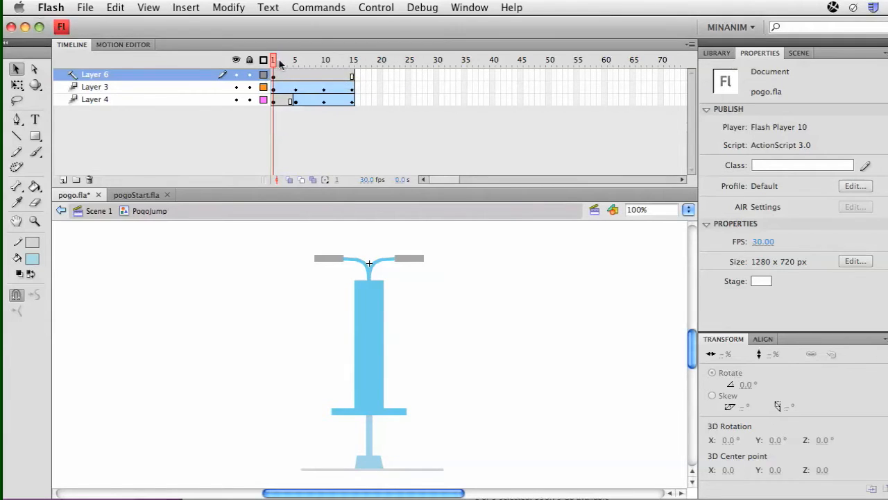
{"action": "left_click_drag", "start_coordinate": [276, 62], "coordinate": [358, 63]}
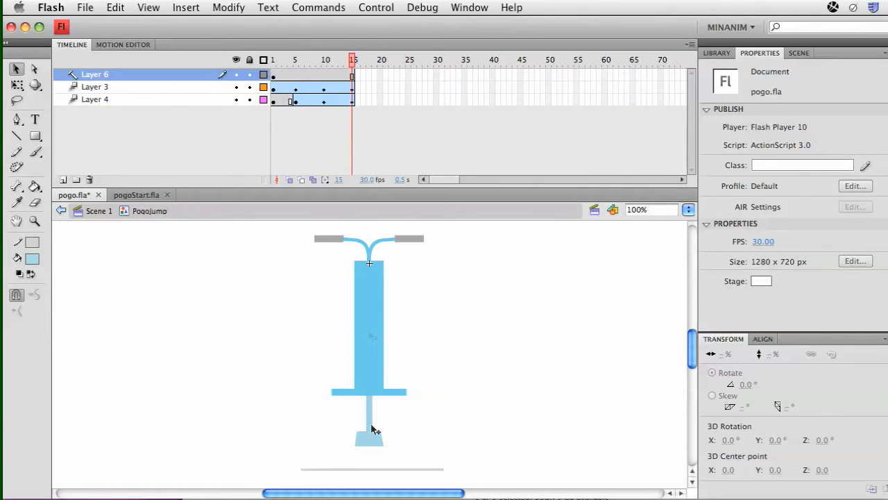
{"action": "left_click", "coordinate": [273, 61]}
{"action": "key", "text": "Return"}
{"action": "left_click_drag", "start_coordinate": [274, 61], "coordinate": [363, 67]}
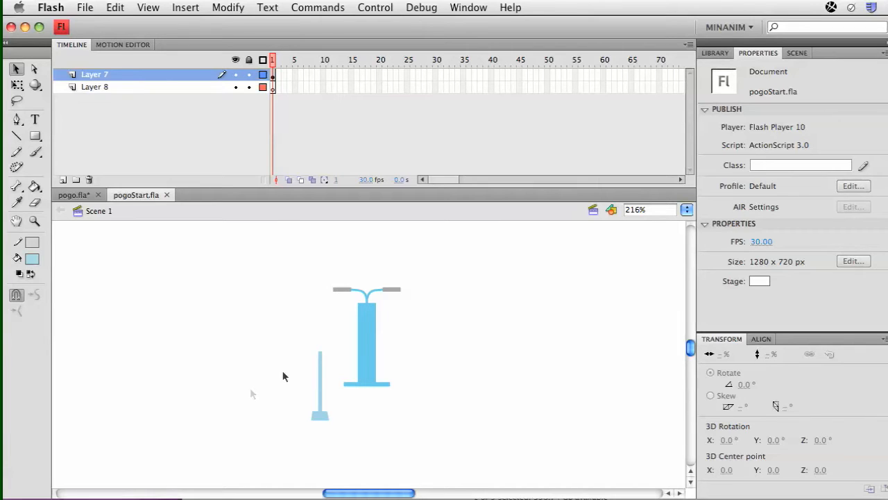
{"action": "left_click", "coordinate": [360, 332]}
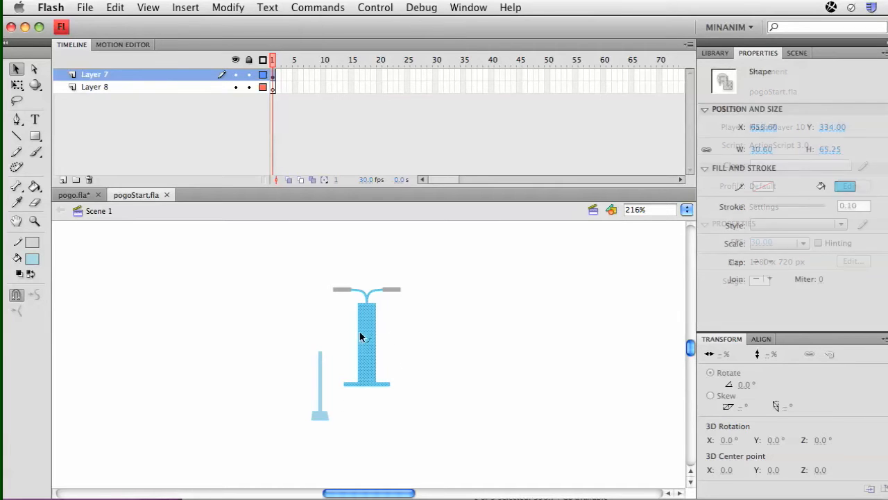
{"action": "left_click", "coordinate": [322, 262]}
{"action": "left_click_drag", "start_coordinate": [326, 265], "coordinate": [412, 403]}
{"action": "left_click", "coordinate": [422, 404]}
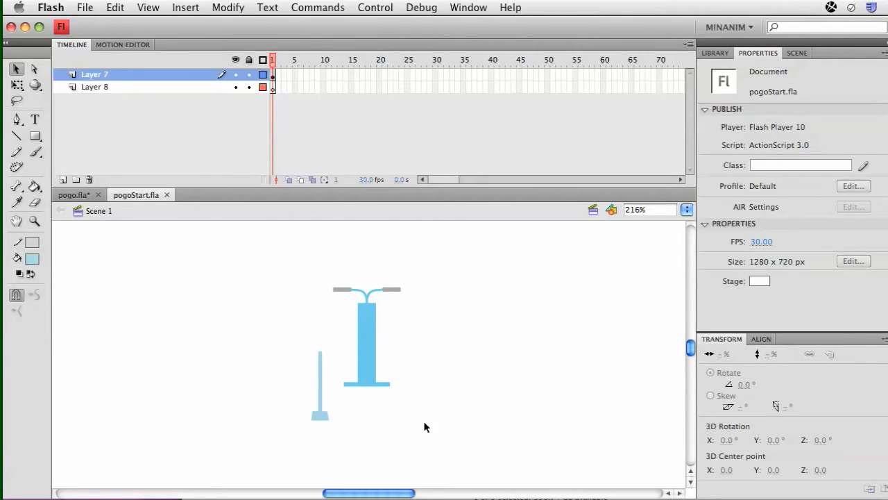
Convert both pogo stick pieces together into one graphic symbol named PogoJump.
{"action": "mouse_move", "coordinate": [280, 254]}
{"action": "left_mouse_down"}
{"action": "mouse_move", "coordinate": [461, 456]}
{"action": "mouse_move", "coordinate": [233, 254]}
{"action": "left_mouse_up"}
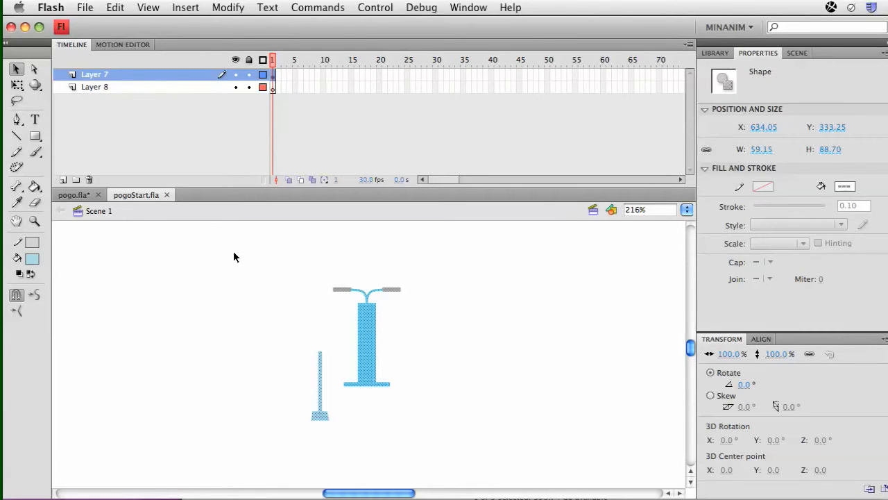
{"action": "key", "text": "F8"}
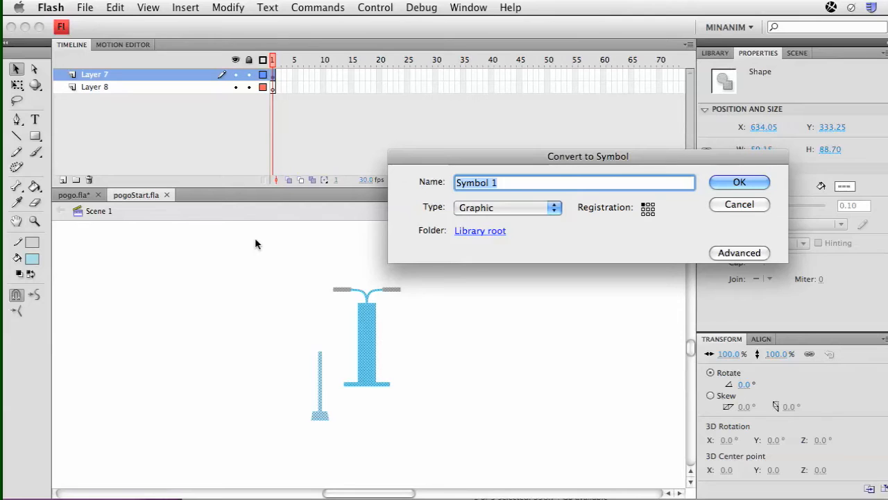
{"action": "type", "text": "Pogo"}
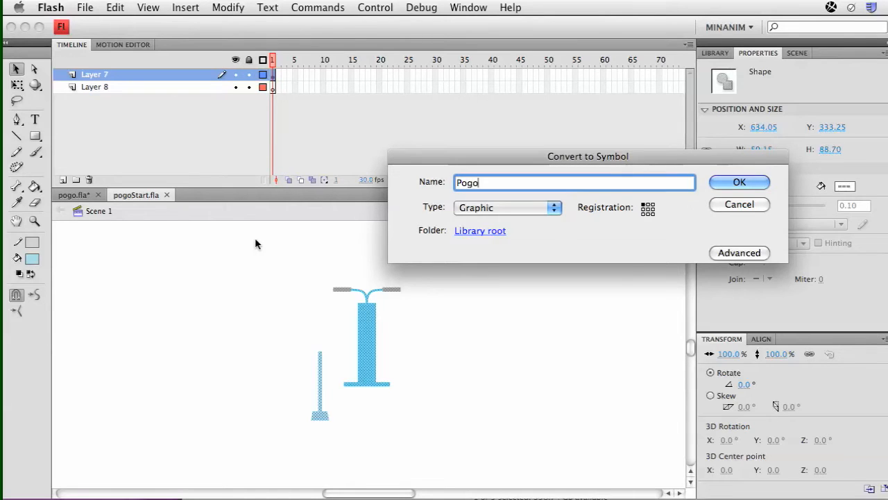
{"action": "type", "text": "Jump"}
{"action": "left_click", "coordinate": [746, 182]}
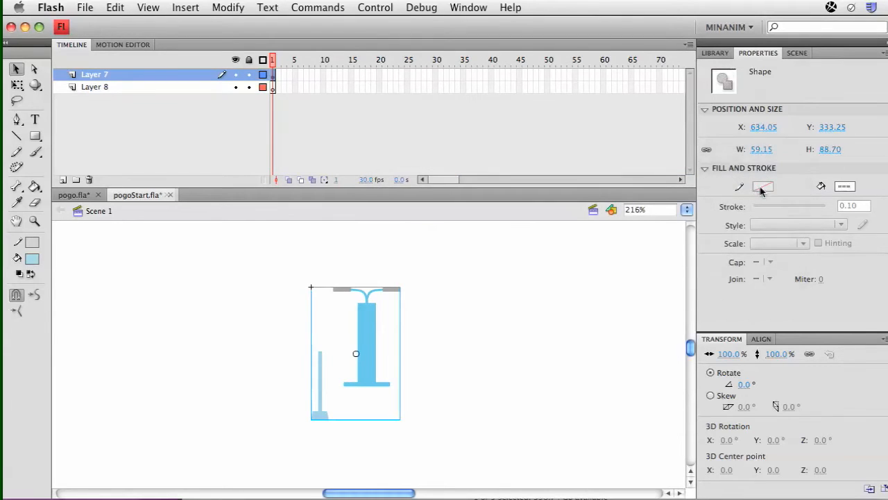
Show the library and open the PogoJump symbol for editing in place from its instance on the stage.
{"action": "left_click", "coordinate": [716, 54]}
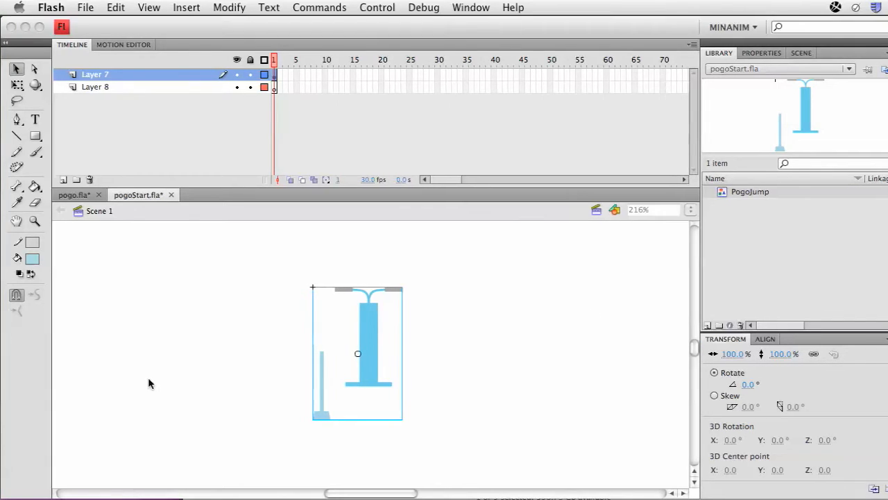
{"action": "left_click", "coordinate": [372, 340]}
{"action": "double_click", "coordinate": [372, 348]}
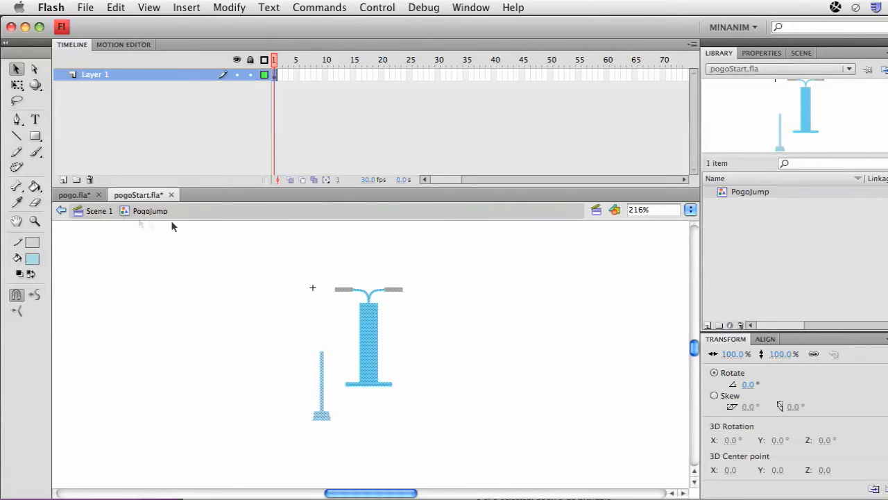
{"action": "left_click", "coordinate": [98, 216]}
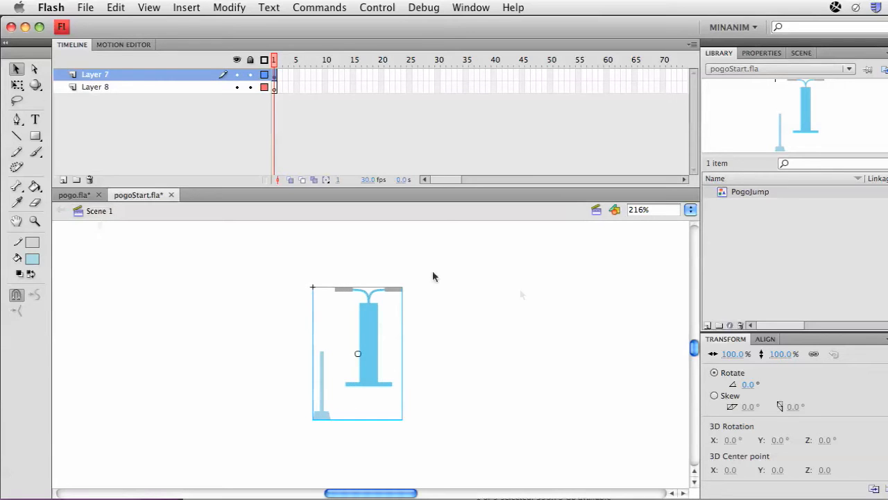
{"action": "double_click", "coordinate": [723, 192]}
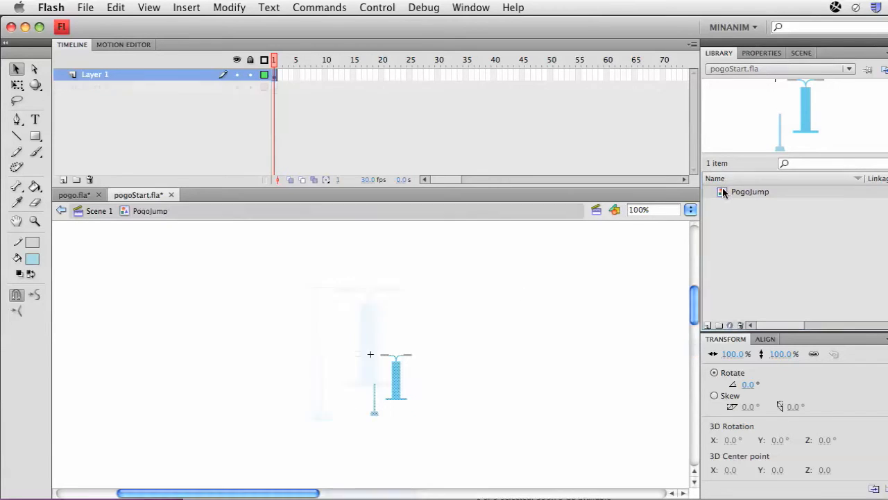
{"action": "left_click", "coordinate": [382, 398]}
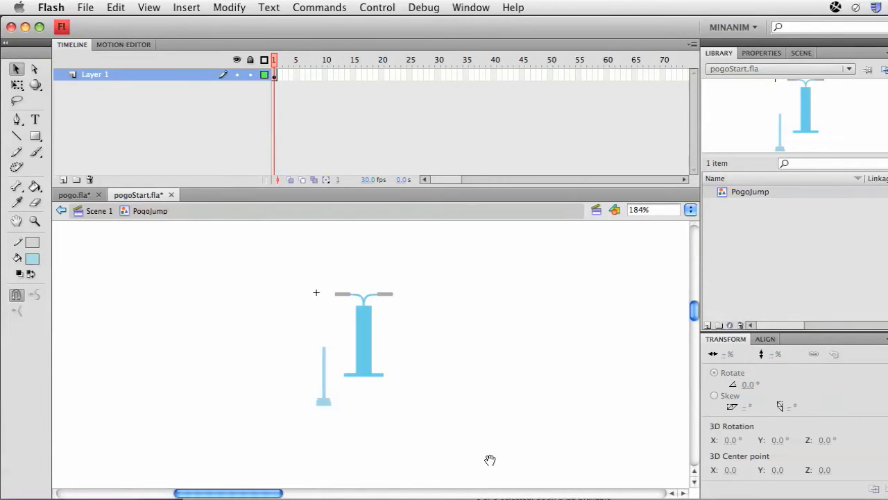
{"action": "left_click", "coordinate": [100, 211]}
{"action": "double_click", "coordinate": [375, 331]}
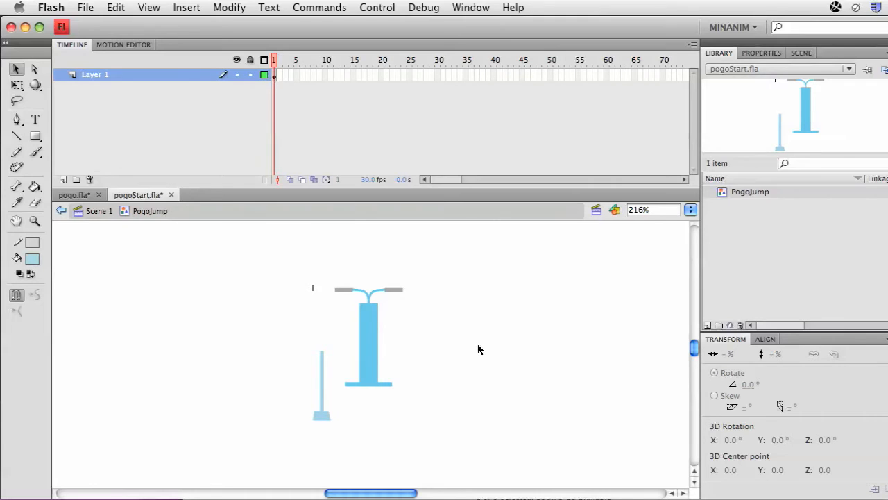
Cut the pogo's upper part with handlebars, body and footrest, and paste it in place on a new layer.
{"action": "left_click_drag", "start_coordinate": [332, 264], "coordinate": [452, 396]}
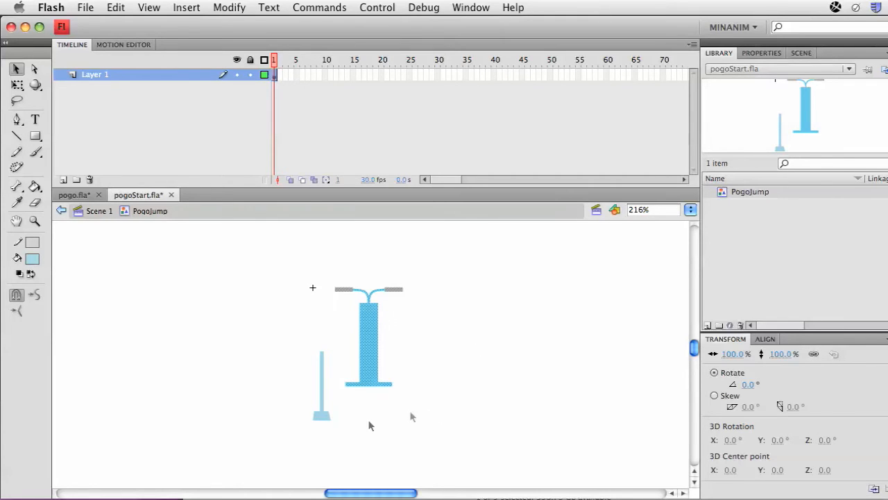
{"action": "left_click_drag", "start_coordinate": [338, 427], "coordinate": [290, 343]}
{"action": "left_click", "coordinate": [426, 402]}
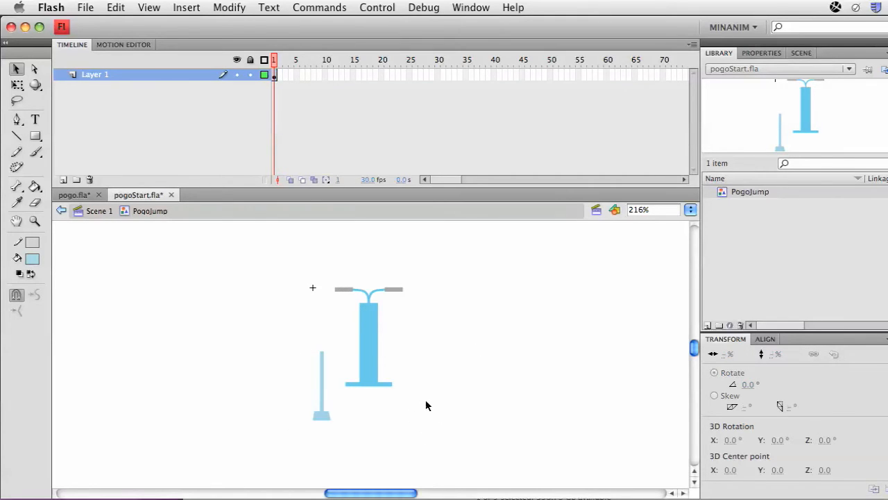
{"action": "left_click_drag", "start_coordinate": [330, 277], "coordinate": [425, 403]}
{"action": "left_click_drag", "start_coordinate": [329, 272], "coordinate": [421, 404]}
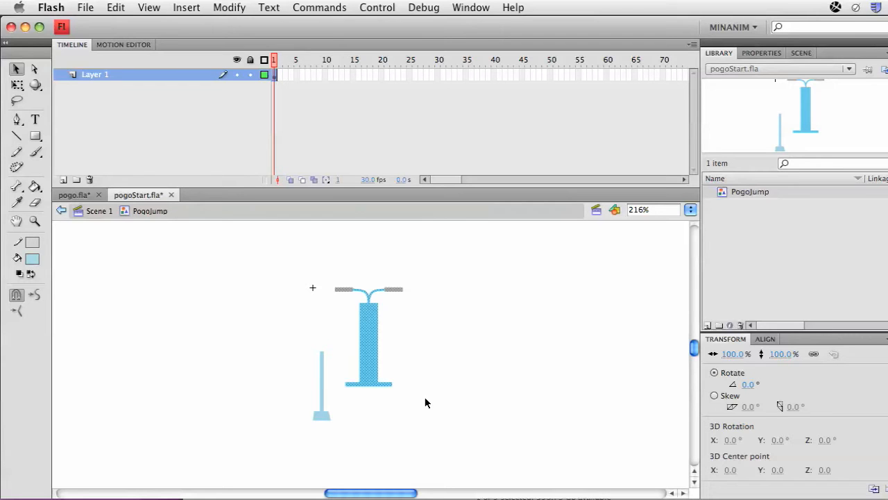
{"action": "key", "text": "Delete"}
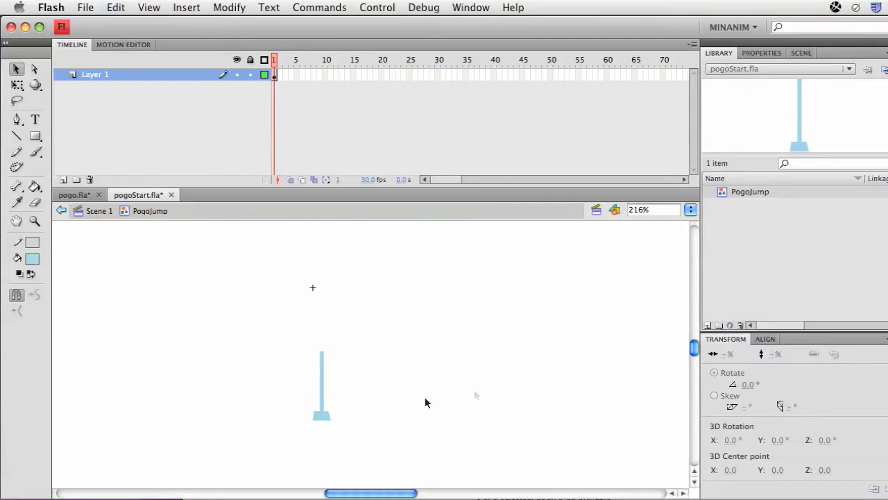
{"action": "left_click", "coordinate": [63, 179]}
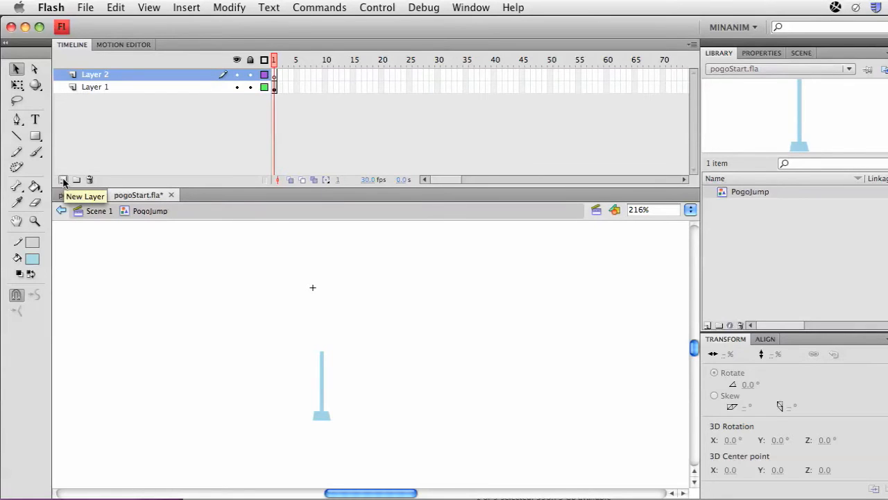
{"action": "key", "text": "super+shift+v"}
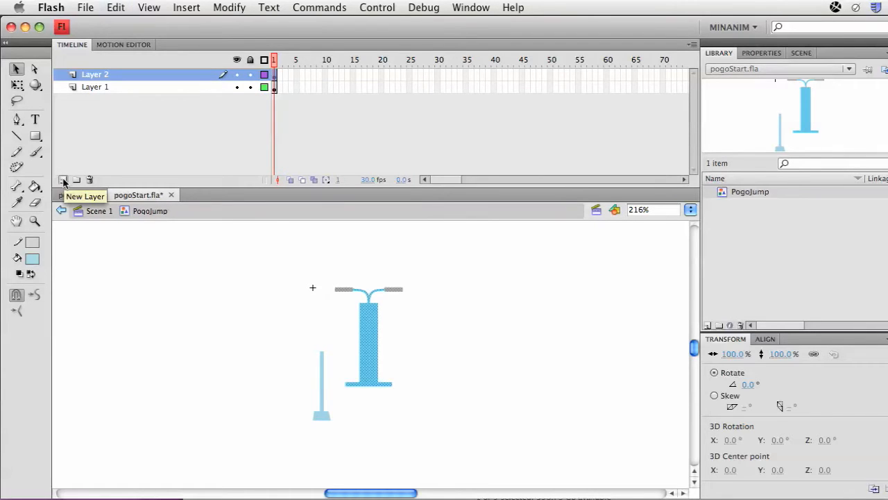
{"action": "left_click", "coordinate": [428, 333]}
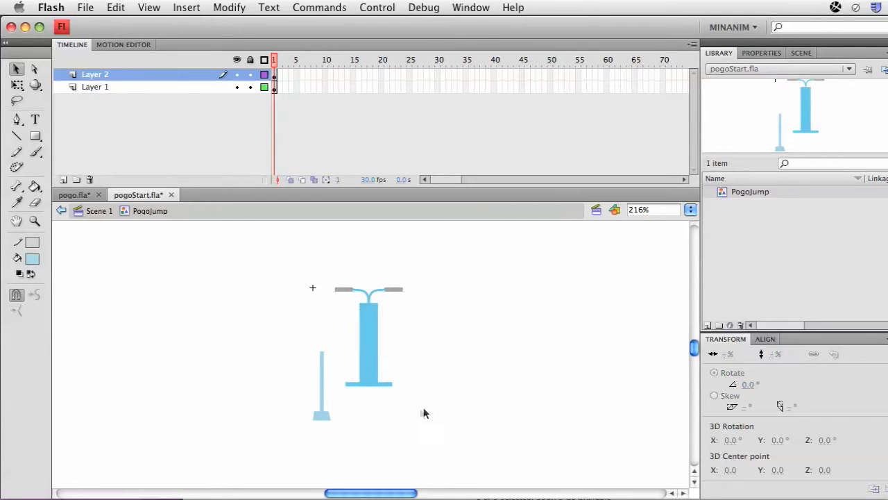
Align the pogo's upper part to the stage's horizontal center.
{"action": "left_click_drag", "start_coordinate": [442, 401], "coordinate": [334, 264]}
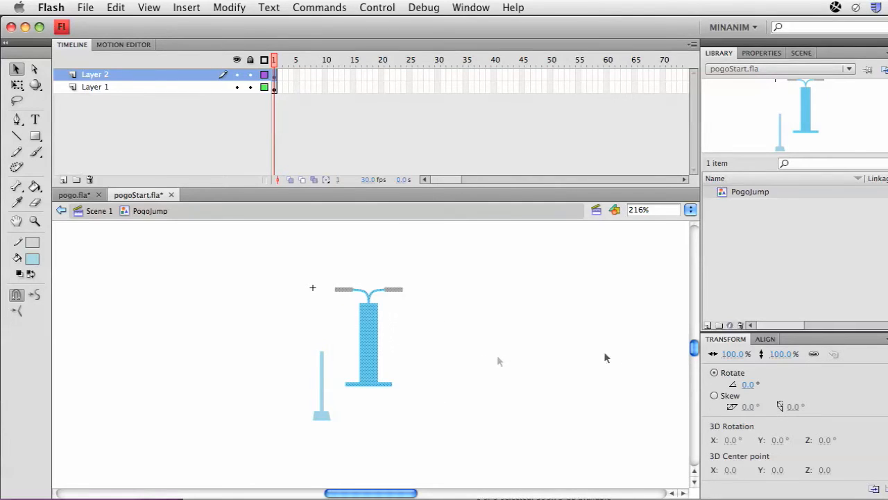
{"action": "left_click", "coordinate": [766, 340]}
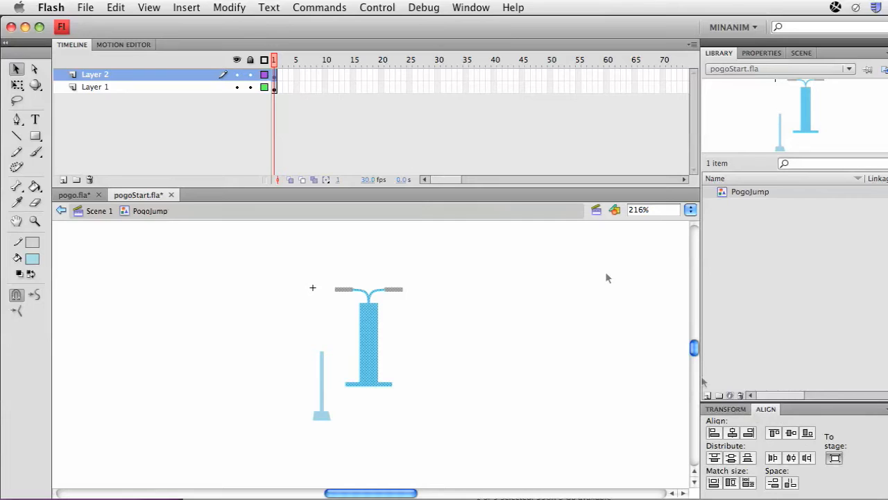
{"action": "left_click", "coordinate": [834, 456]}
{"action": "left_click", "coordinate": [729, 433]}
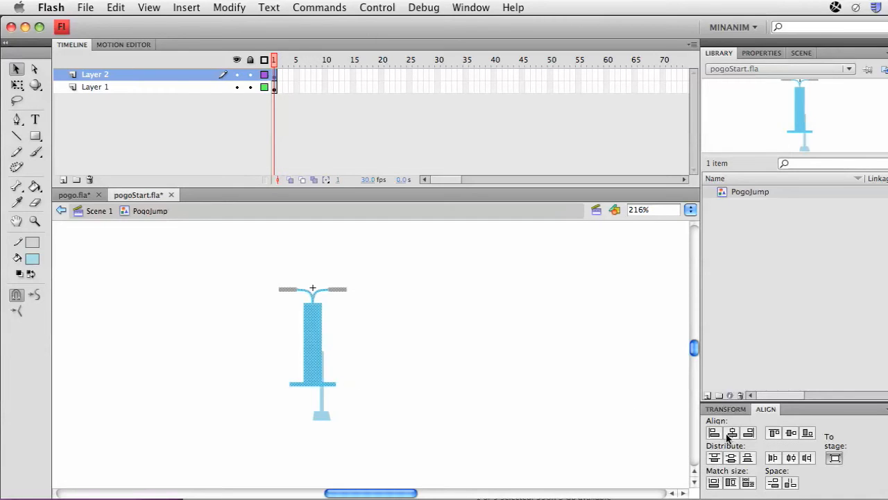
Align the pogo's lower shaft and foot on Layer 1 to the stage's horizontal center.
{"action": "left_click", "coordinate": [274, 88]}
{"action": "left_click", "coordinate": [274, 88]}
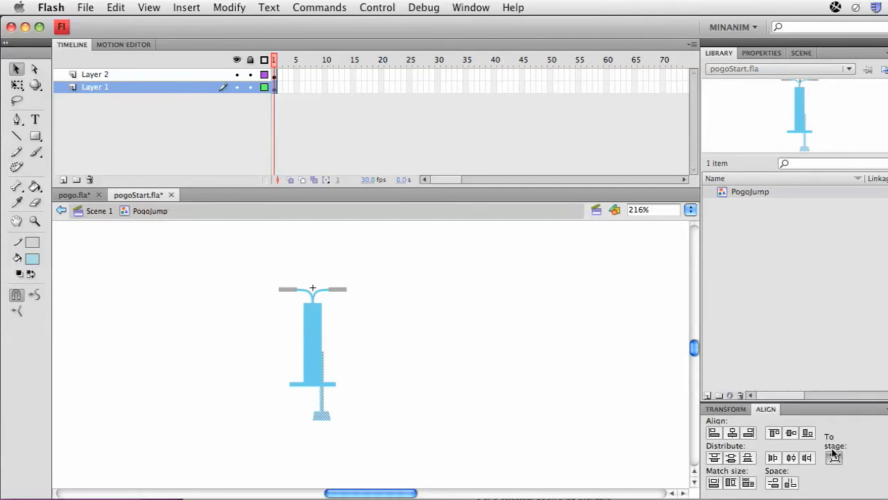
{"action": "left_click", "coordinate": [732, 433]}
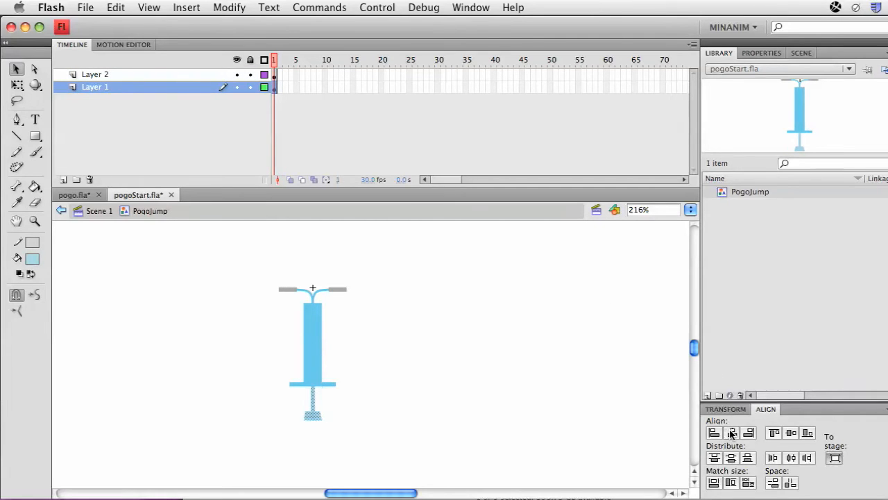
{"action": "left_click", "coordinate": [564, 419]}
Convert the pogo's upper part on Layer 2 into a graphic symbol named pogoPartTop.
{"action": "left_click", "coordinate": [316, 365]}
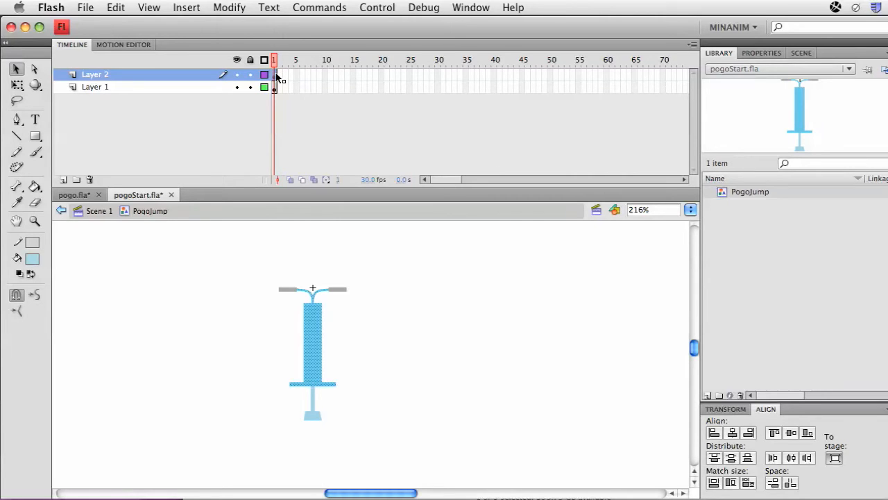
{"action": "left_click", "coordinate": [349, 248]}
{"action": "left_click", "coordinate": [275, 74]}
{"action": "left_click", "coordinate": [338, 319]}
{"action": "double_click", "coordinate": [307, 317]}
{"action": "key", "text": "F8"}
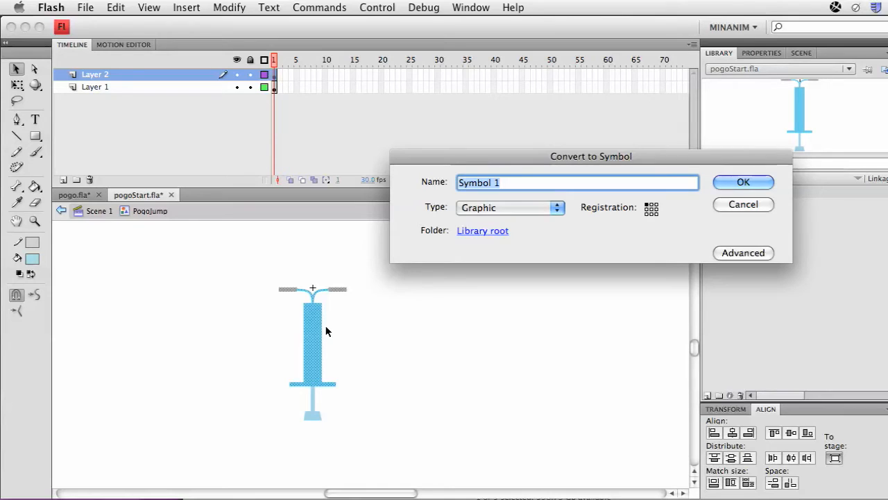
{"action": "type", "text": "pog"}
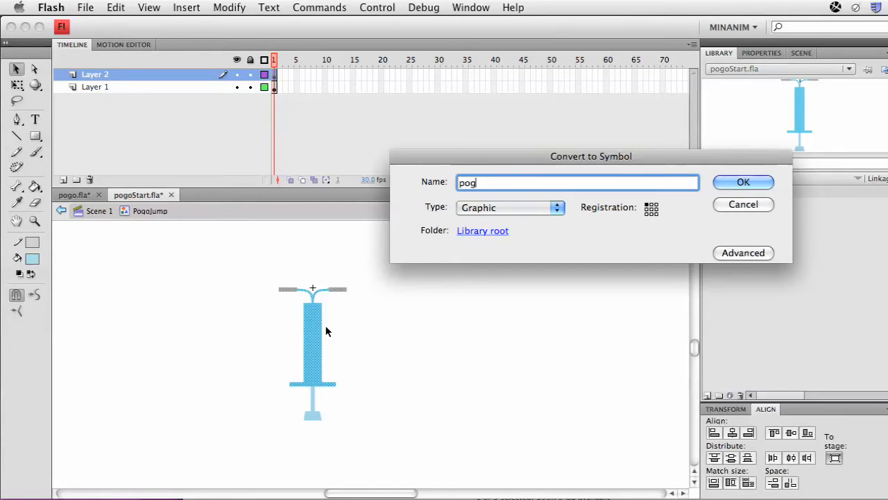
{"action": "type", "text": "oPartTop"}
{"action": "key", "text": "Return"}
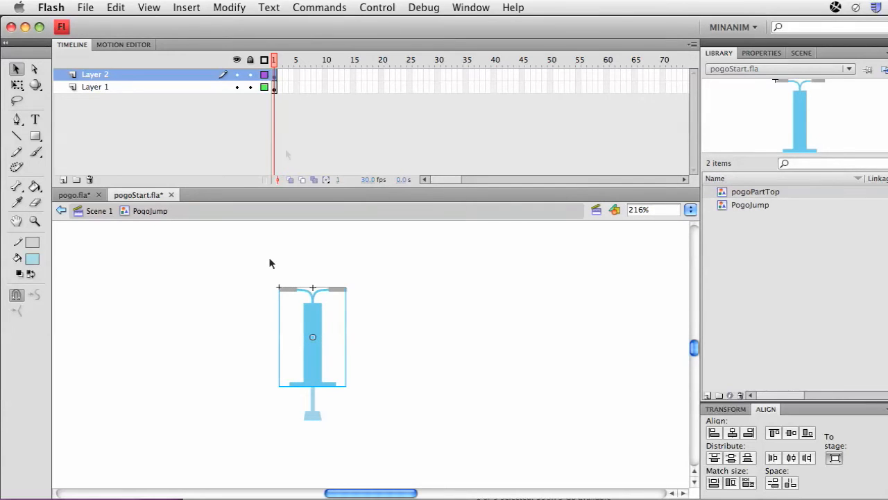
Convert the pogo's lower shaft and foot on Layer 1 into a graphic symbol named pogoPartB and save the file.
{"action": "left_click", "coordinate": [236, 74]}
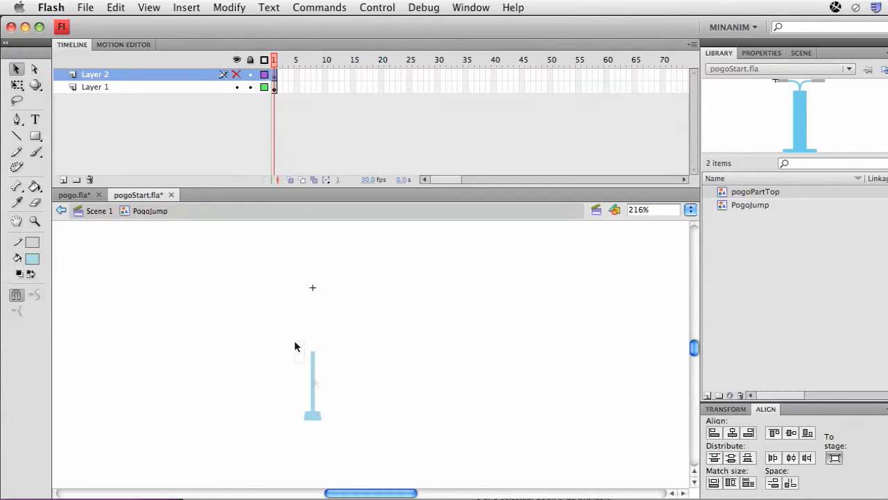
{"action": "left_click_drag", "start_coordinate": [294, 345], "coordinate": [369, 452]}
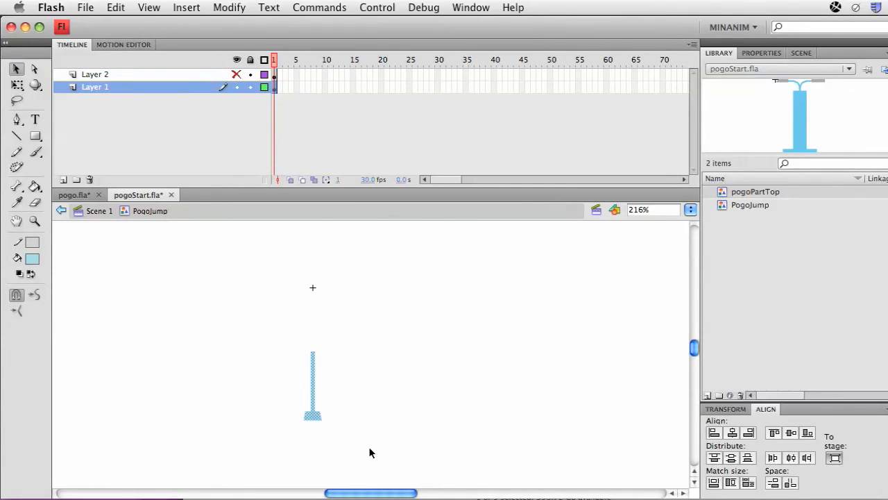
{"action": "key", "text": "F8"}
{"action": "type", "text": "pgo"}
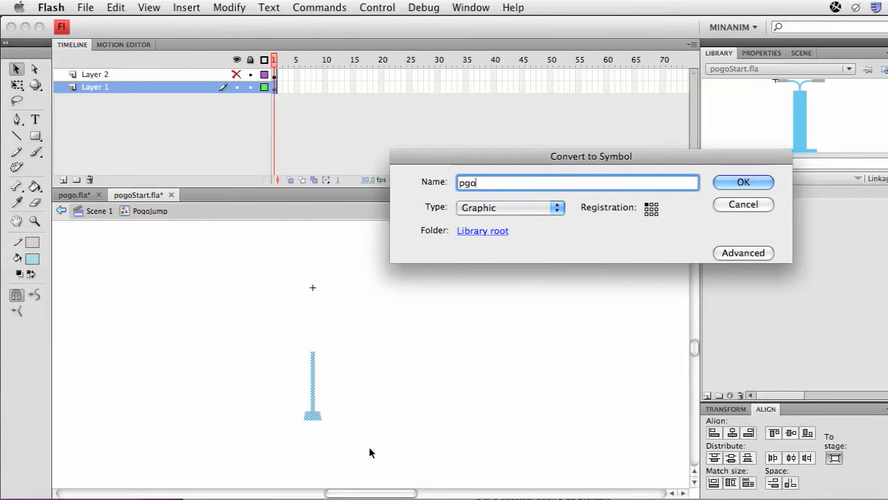
{"action": "key", "text": "BackSpace"}
{"action": "key", "text": "BackSpace"}
{"action": "type", "text": "ogoP"}
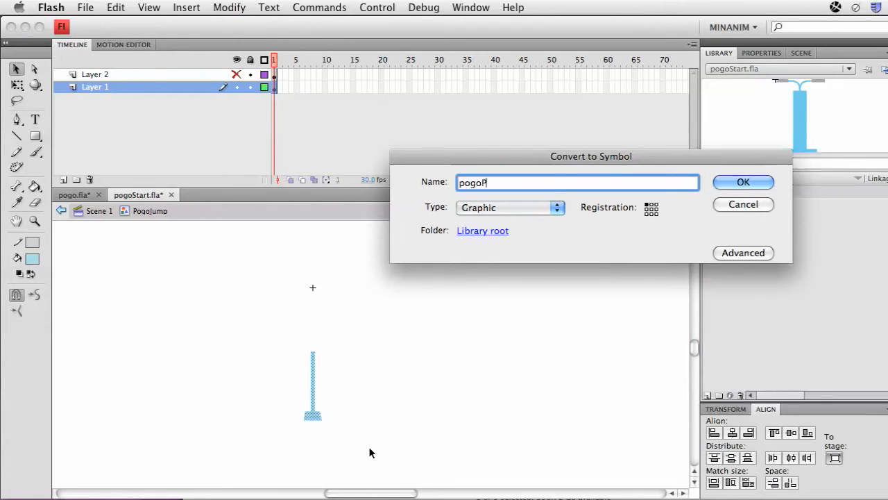
{"action": "type", "text": "artB"}
{"action": "key", "text": "Return"}
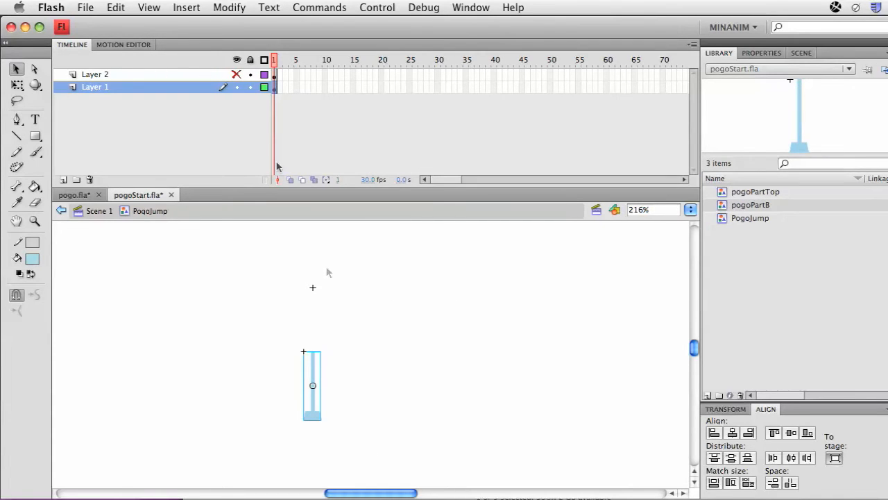
{"action": "left_click", "coordinate": [237, 75]}
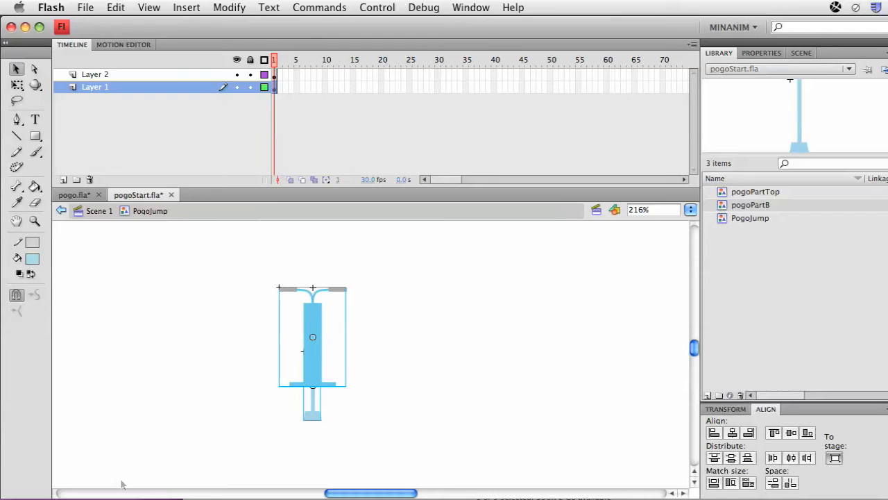
{"action": "key", "text": "super+s"}
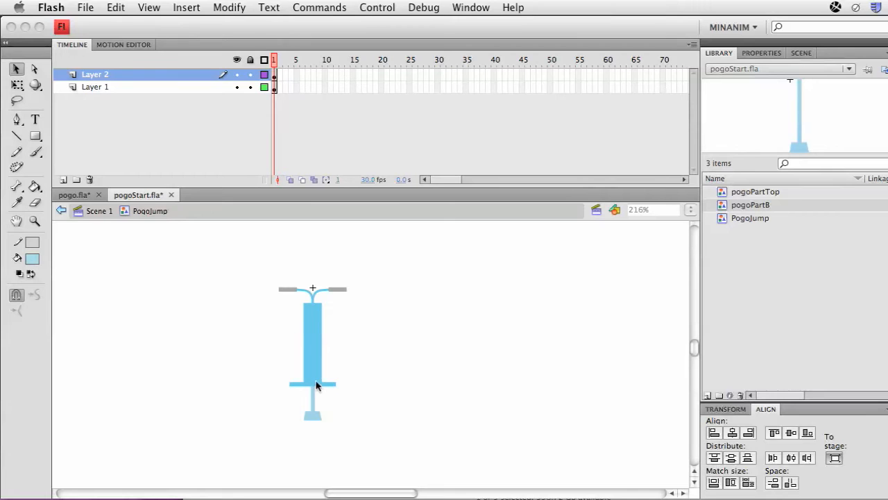
Rename Layer 2 as top and Layer 1 as bottom.
{"action": "left_click", "coordinate": [95, 76]}
{"action": "left_click", "coordinate": [93, 77]}
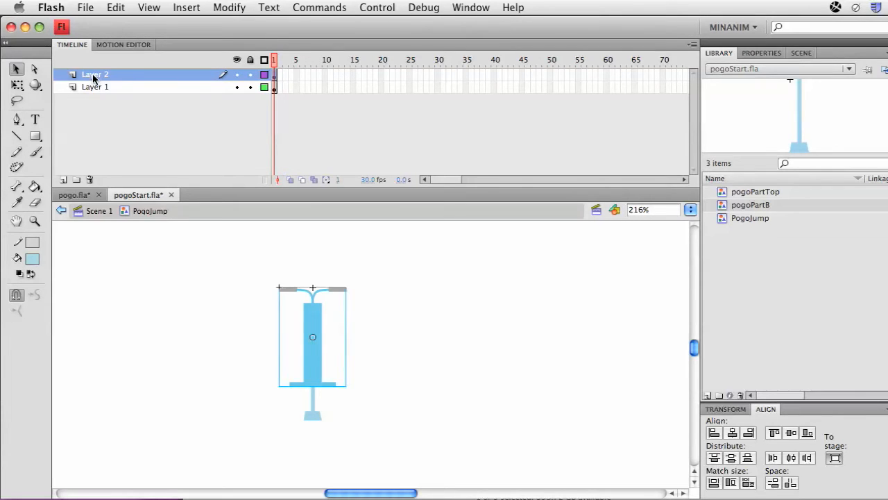
{"action": "double_click", "coordinate": [93, 77]}
{"action": "type", "text": "top"}
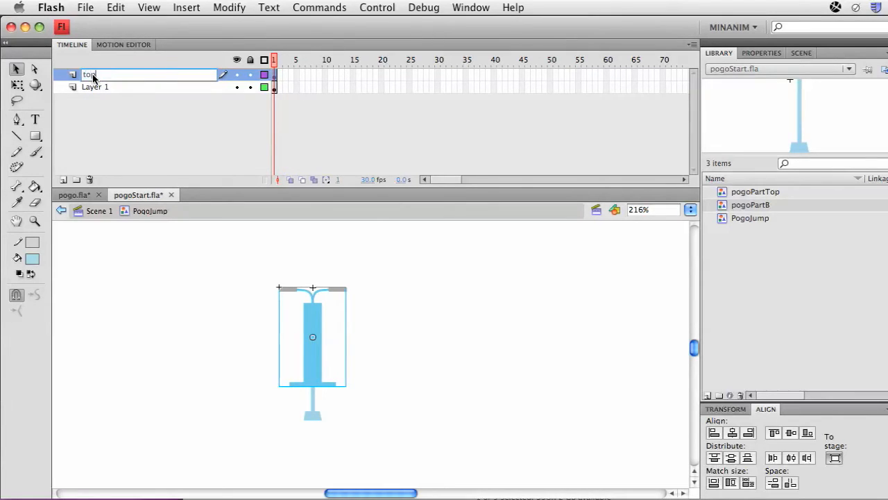
{"action": "key", "text": "Return"}
{"action": "double_click", "coordinate": [89, 87]}
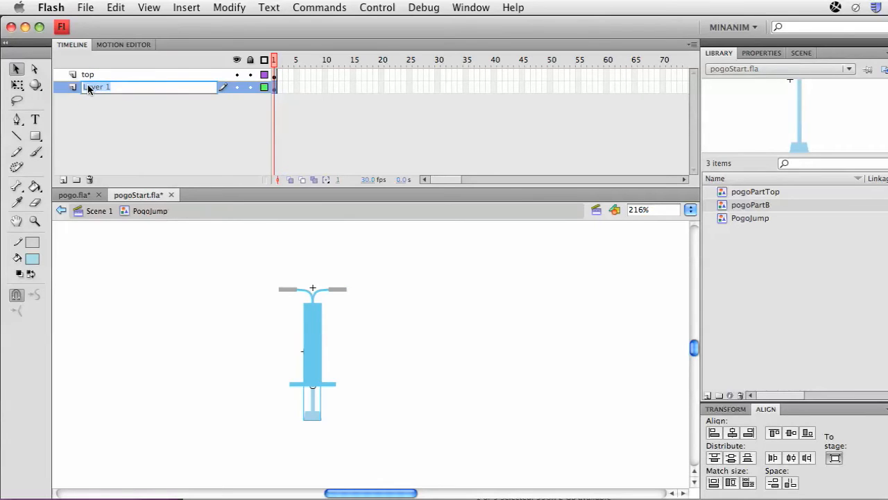
{"action": "type", "text": "bottom"}
{"action": "key", "text": "Return"}
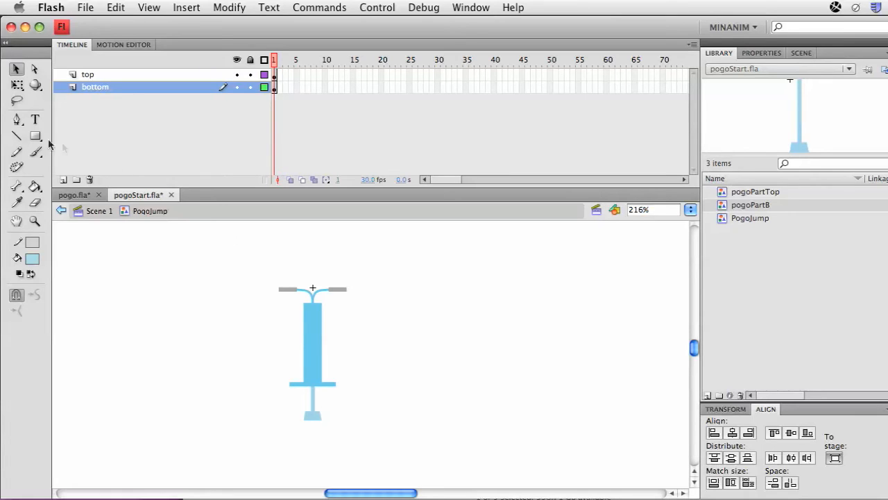
Add a new layer beneath the bottom layer and set its type to Guide.
{"action": "left_click", "coordinate": [63, 180]}
{"action": "left_click_drag", "start_coordinate": [113, 87], "coordinate": [80, 102]}
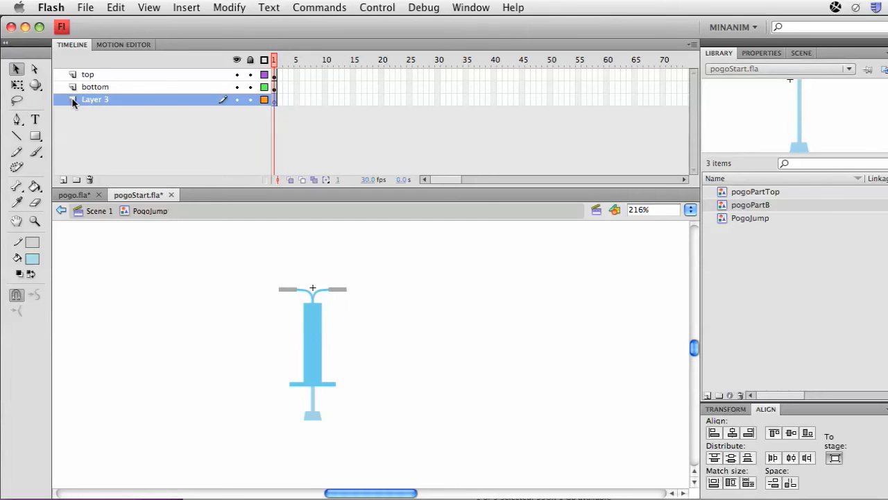
{"action": "double_click", "coordinate": [72, 102]}
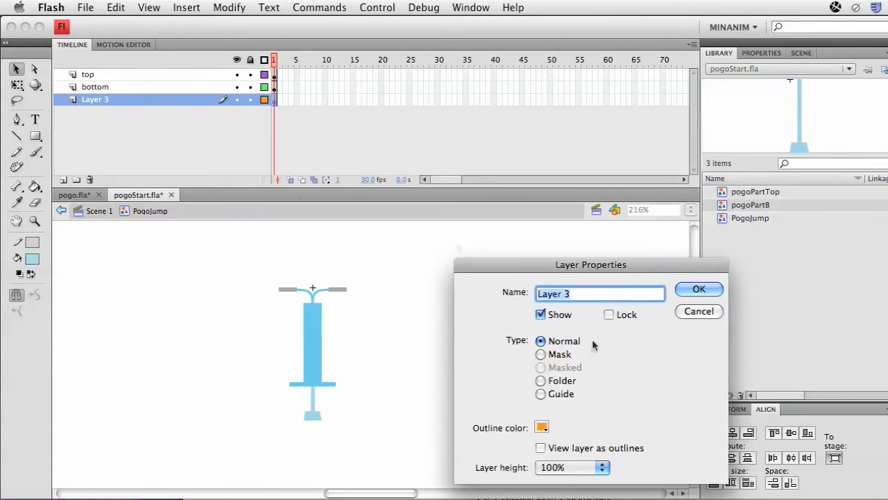
{"action": "left_click", "coordinate": [548, 395]}
{"action": "left_click", "coordinate": [699, 288]}
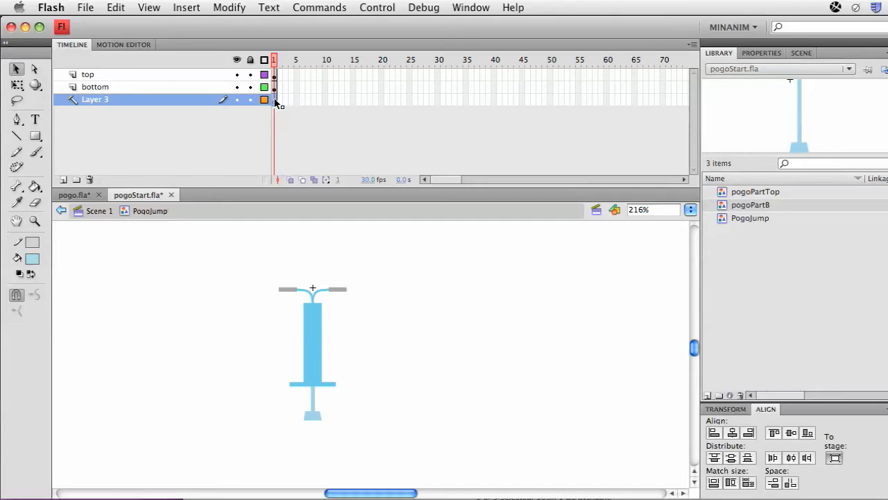
Rename the guide layer as ground.
{"action": "double_click", "coordinate": [72, 101]}
{"action": "left_click", "coordinate": [569, 294]}
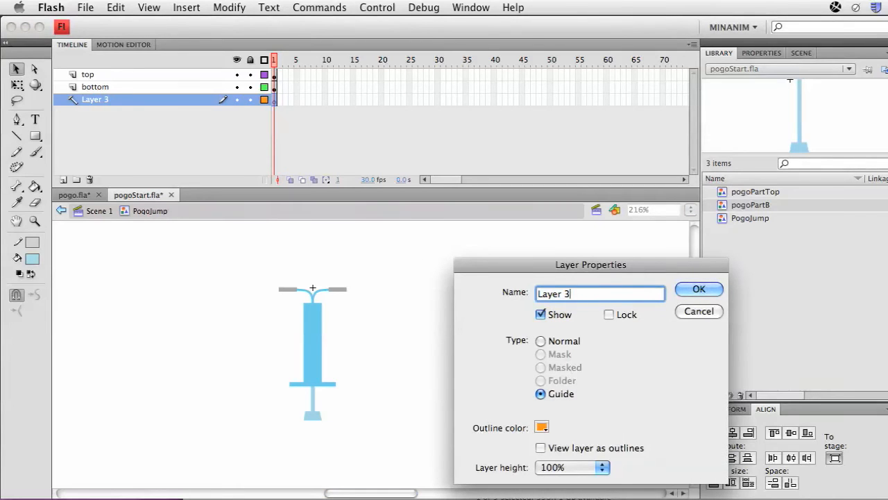
{"action": "left_click_drag", "start_coordinate": [571, 294], "coordinate": [537, 294]}
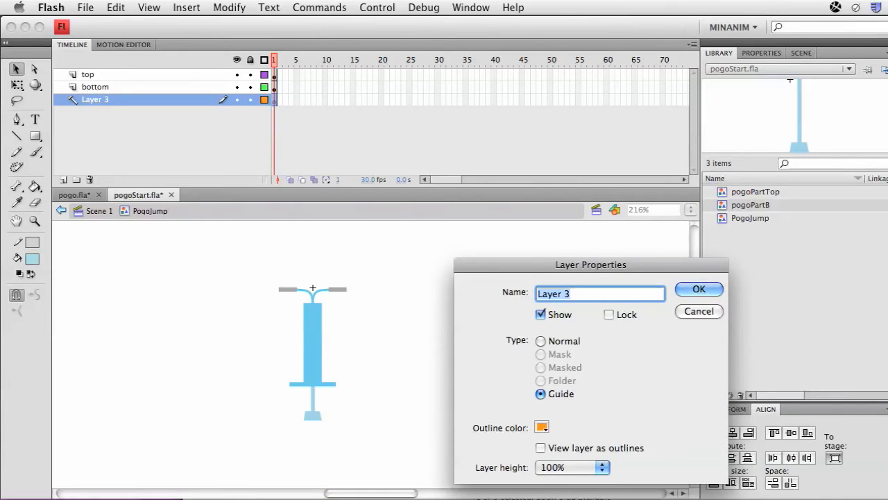
{"action": "type", "text": "g"}
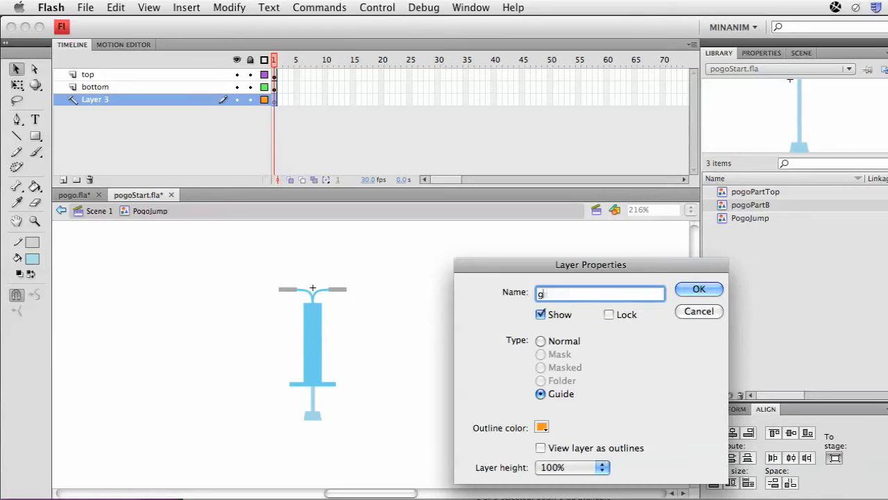
{"action": "type", "text": "round"}
{"action": "key", "text": "Return"}
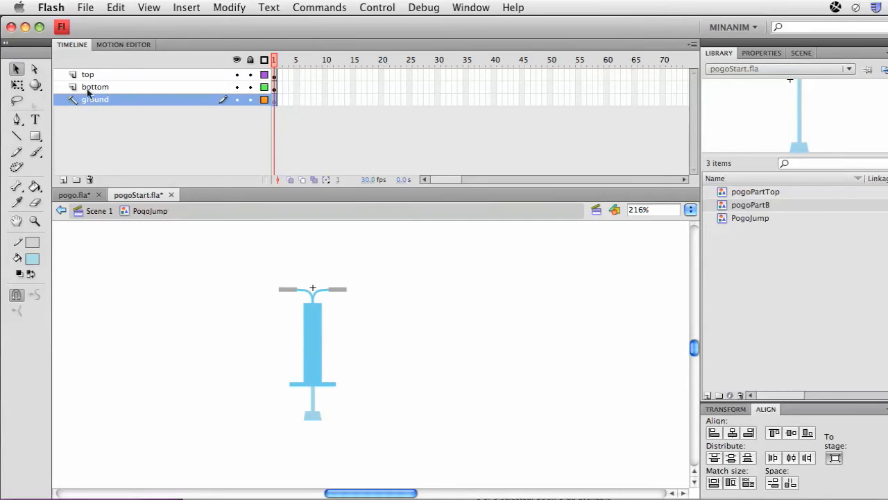
Draw a horizontal grey line on the ground layer directly beneath the pogo's foot, extending past both of its sides.
{"action": "left_click", "coordinate": [16, 136]}
{"action": "left_click_drag", "start_coordinate": [277, 410], "coordinate": [366, 444]}
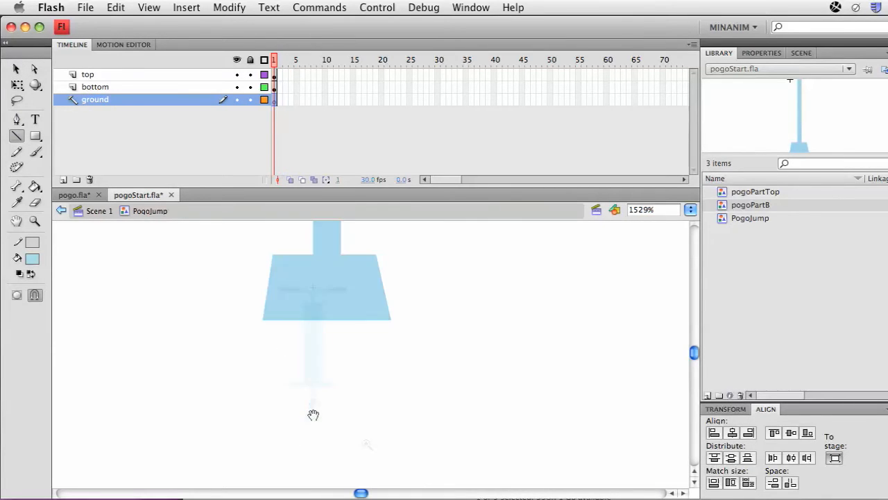
{"action": "mouse_move", "coordinate": [113, 320]}
{"action": "left_mouse_down"}
{"action": "mouse_move", "coordinate": [368, 325]}
{"action": "mouse_move", "coordinate": [566, 347]}
{"action": "left_mouse_up"}
{"action": "left_click", "coordinate": [436, 301], "text": "alt+super"}
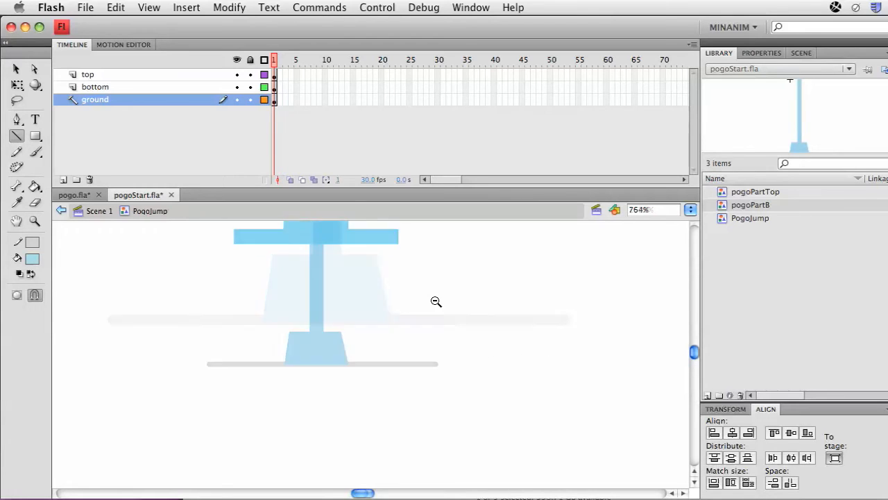
{"action": "left_click", "coordinate": [435, 301], "text": "alt+super"}
{"action": "mouse_move", "coordinate": [418, 336]}
{"action": "left_mouse_down"}
{"action": "mouse_move", "coordinate": [433, 331]}
{"action": "mouse_move", "coordinate": [437, 341]}
{"action": "left_mouse_up"}
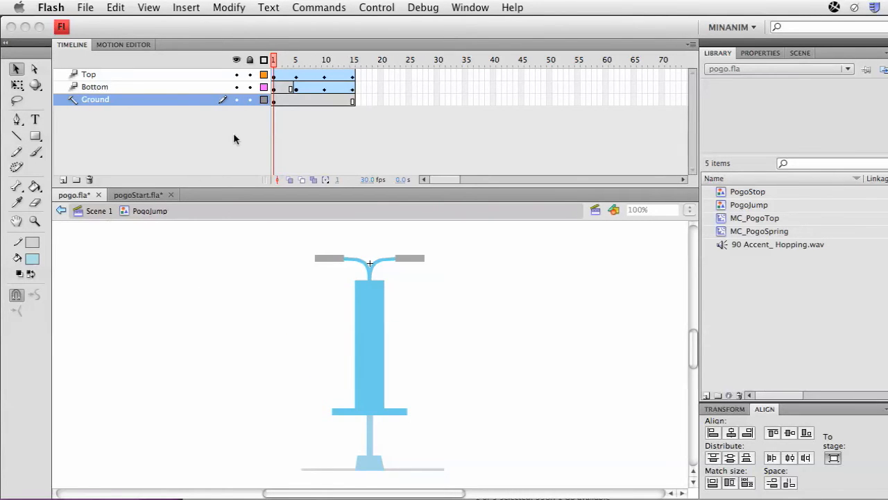
Examine the jump animation in pogo.fla from frame 1 to 15, both with and without the Bottom layer shown.
{"action": "left_click", "coordinate": [280, 60]}
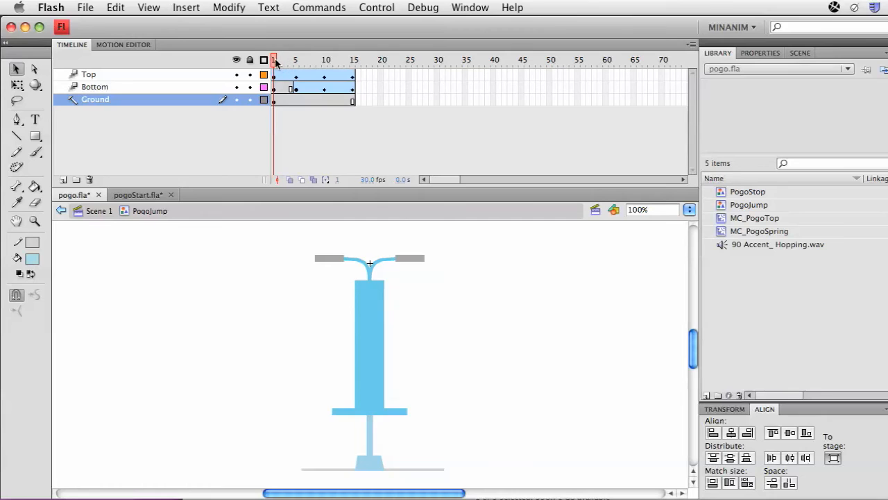
{"action": "left_click", "coordinate": [297, 60]}
{"action": "left_click", "coordinate": [236, 87]}
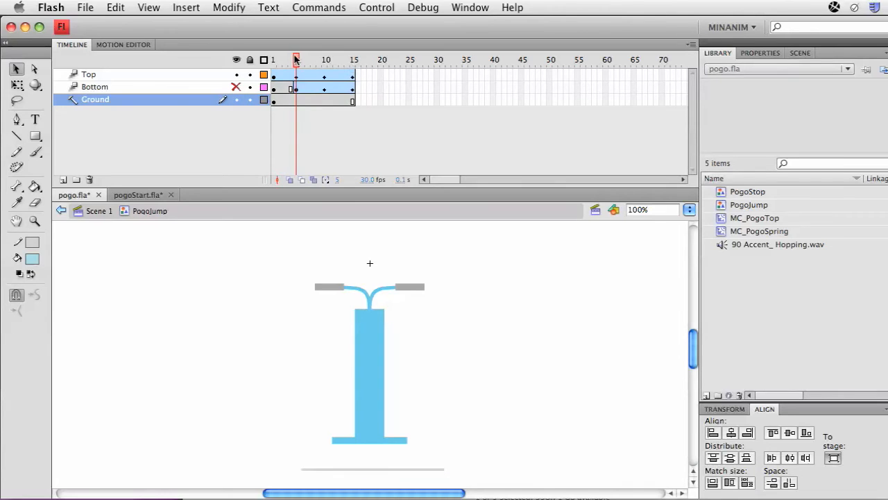
{"action": "left_click_drag", "start_coordinate": [297, 61], "coordinate": [357, 61]}
{"action": "left_click", "coordinate": [236, 87]}
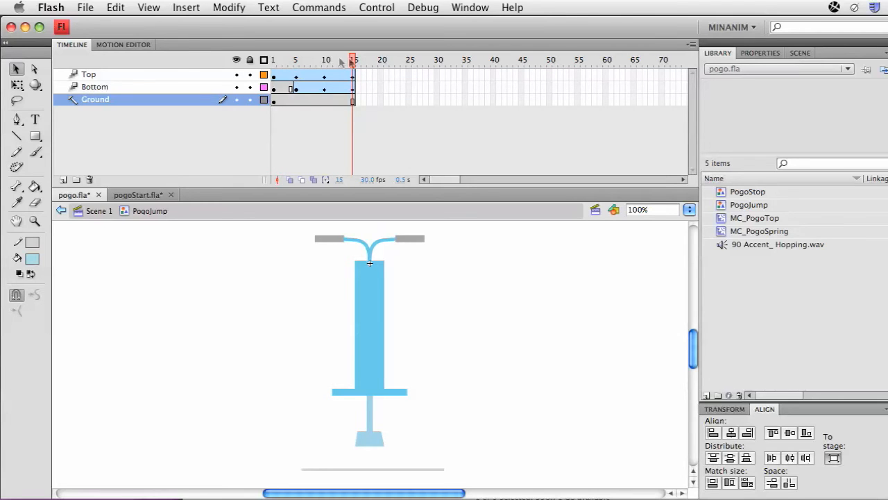
{"action": "left_click_drag", "start_coordinate": [353, 61], "coordinate": [241, 61]}
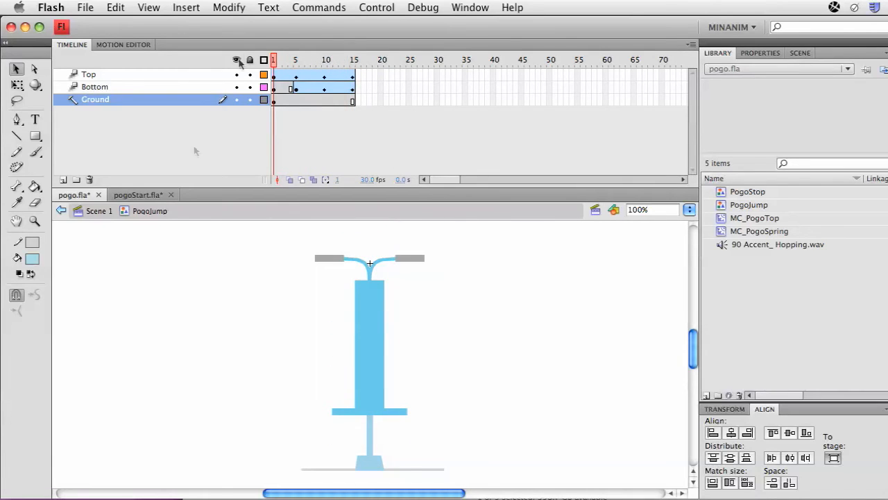
Switch back to pogoStart.fla and extend the top, bottom and ground layers to frame 15.
{"action": "left_click", "coordinate": [139, 195]}
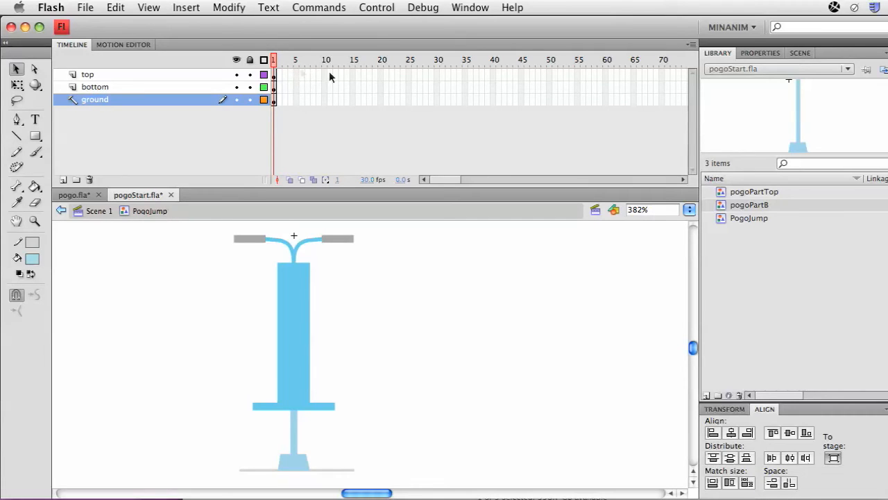
{"action": "left_click_drag", "start_coordinate": [352, 73], "coordinate": [358, 115]}
{"action": "left_click", "coordinate": [383, 114]}
{"action": "left_click_drag", "start_coordinate": [352, 77], "coordinate": [355, 107]}
{"action": "left_click", "coordinate": [363, 122]}
{"action": "key", "text": "F6"}
Create a motion tween on the top layer.
{"action": "left_click_drag", "start_coordinate": [355, 61], "coordinate": [295, 61]}
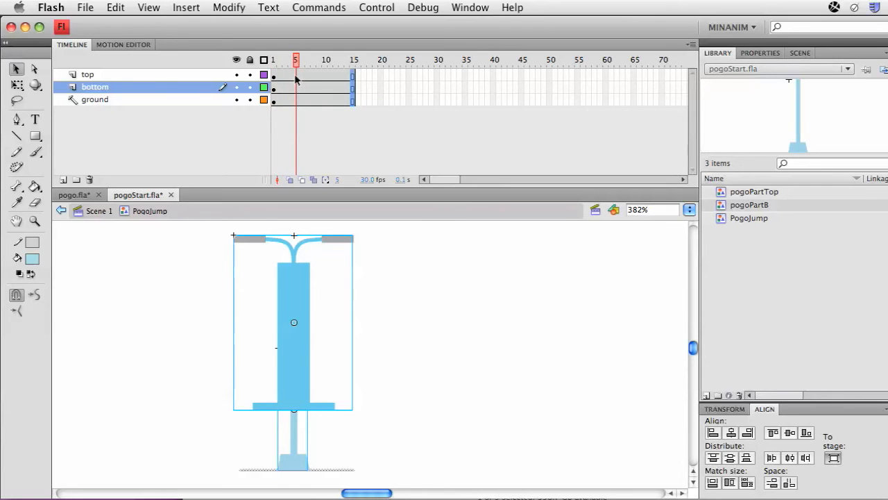
{"action": "left_click", "coordinate": [295, 75]}
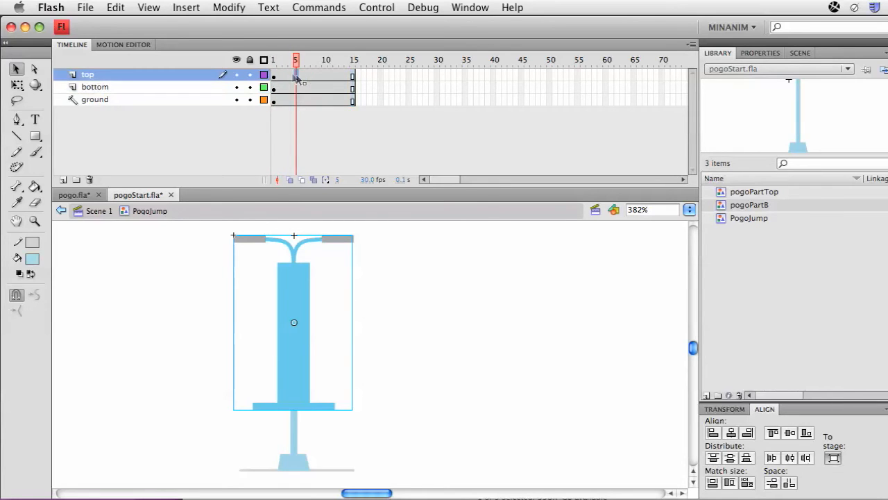
{"action": "right_click", "coordinate": [293, 75]}
{"action": "left_click", "coordinate": [306, 81]}
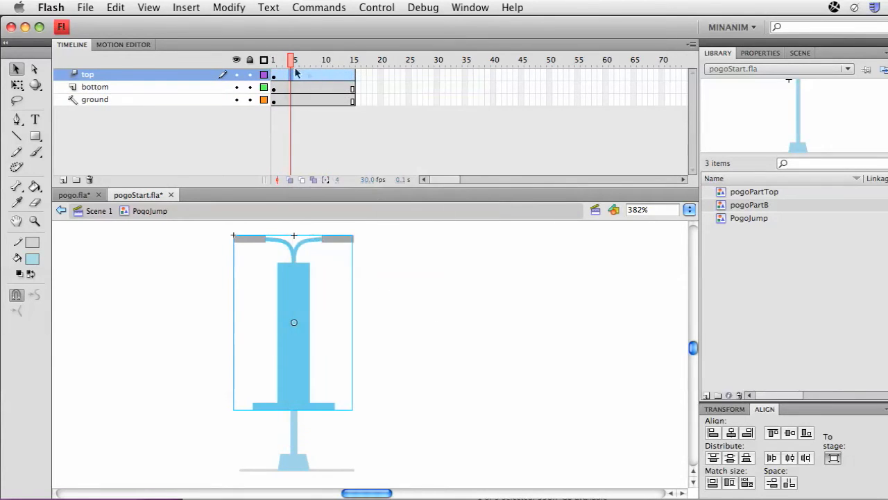
At frame 5, move the pogo's upper part straight down so its footrest sits just above the foot.
{"action": "left_click_drag", "start_coordinate": [293, 60], "coordinate": [296, 60]}
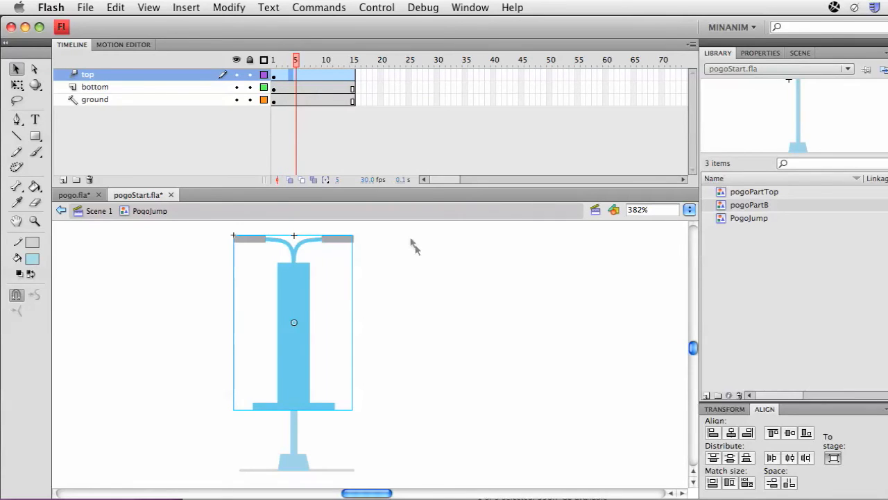
{"action": "left_click", "coordinate": [310, 300]}
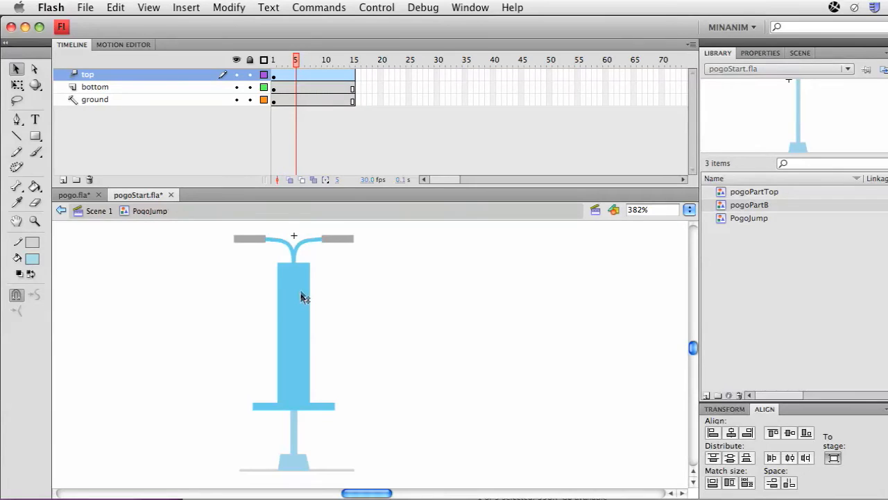
{"action": "left_click_drag", "start_coordinate": [301, 294], "coordinate": [303, 318]}
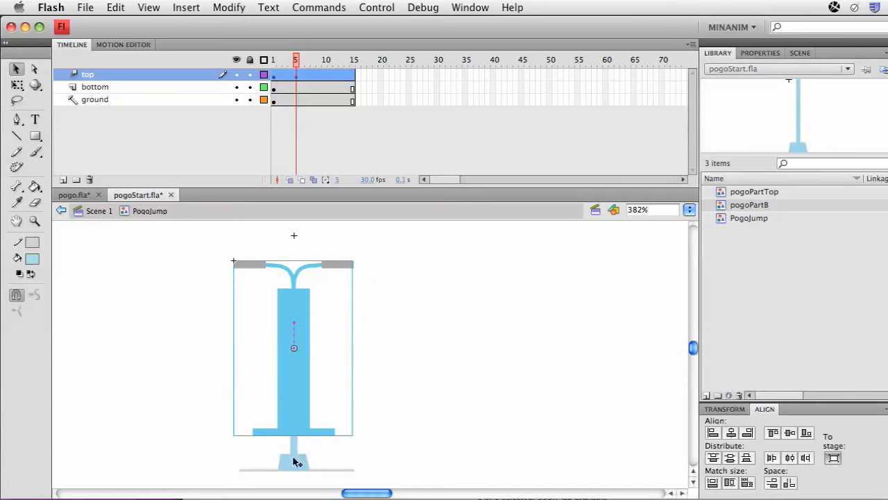
Insert a keyframe at frame 5 on the bottom layer.
{"action": "mouse_move", "coordinate": [298, 60]}
{"action": "left_mouse_down"}
{"action": "mouse_move", "coordinate": [272, 61]}
{"action": "mouse_move", "coordinate": [298, 62]}
{"action": "left_mouse_up"}
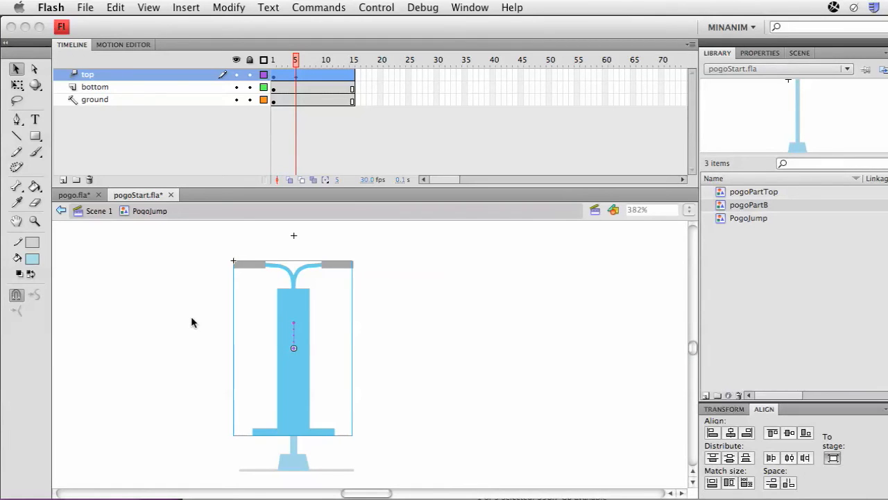
{"action": "mouse_move", "coordinate": [296, 63]}
{"action": "left_mouse_down"}
{"action": "mouse_move", "coordinate": [275, 62]}
{"action": "mouse_move", "coordinate": [353, 63]}
{"action": "mouse_move", "coordinate": [281, 61]}
{"action": "mouse_move", "coordinate": [296, 61]}
{"action": "left_mouse_up"}
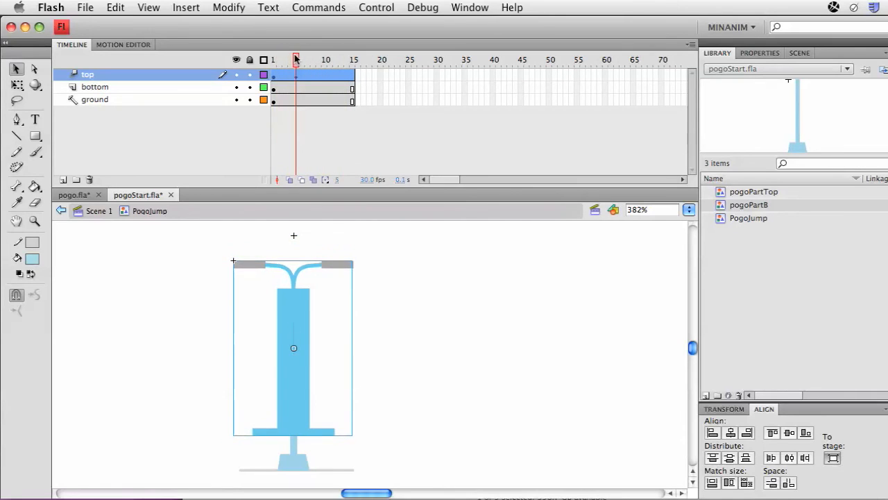
{"action": "left_click", "coordinate": [304, 456]}
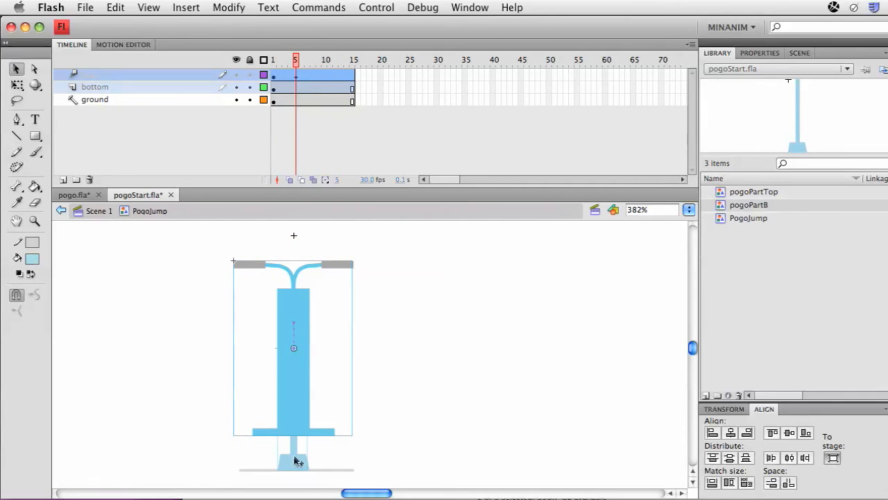
{"action": "left_click", "coordinate": [297, 88]}
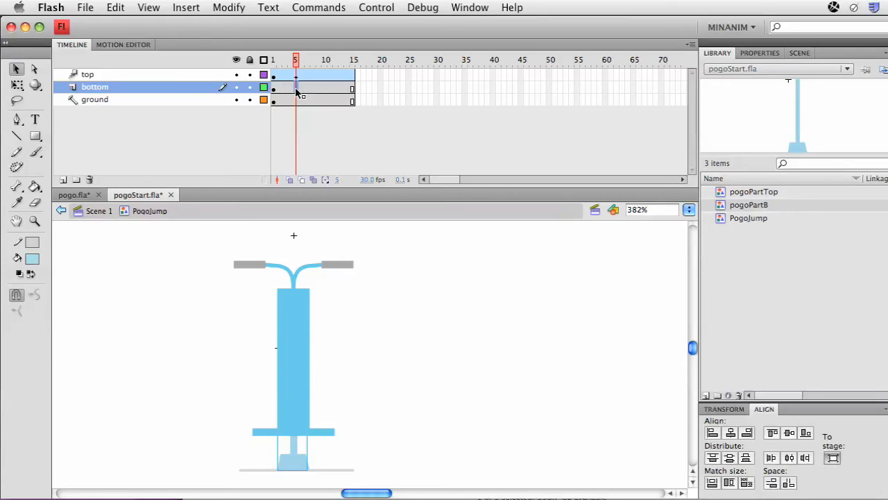
{"action": "key", "text": "F6"}
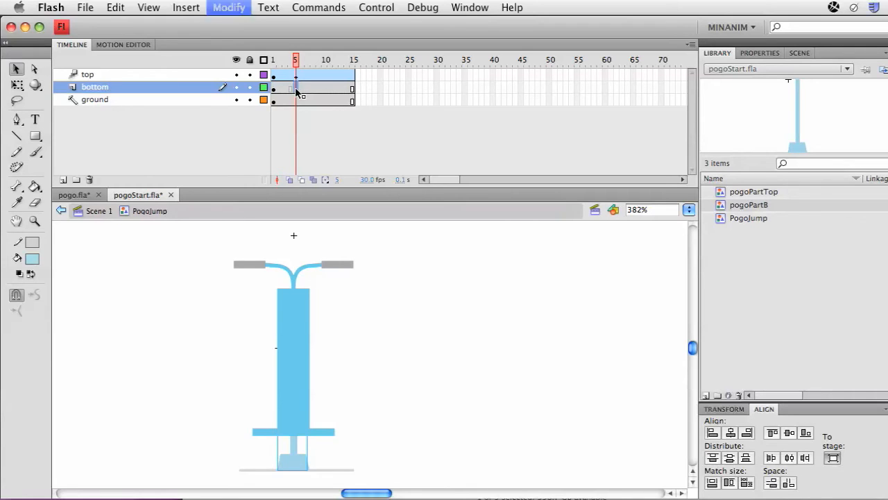
{"action": "mouse_move", "coordinate": [295, 60]}
{"action": "left_mouse_down"}
{"action": "mouse_move", "coordinate": [258, 60]}
{"action": "mouse_move", "coordinate": [295, 60]}
{"action": "left_mouse_up"}
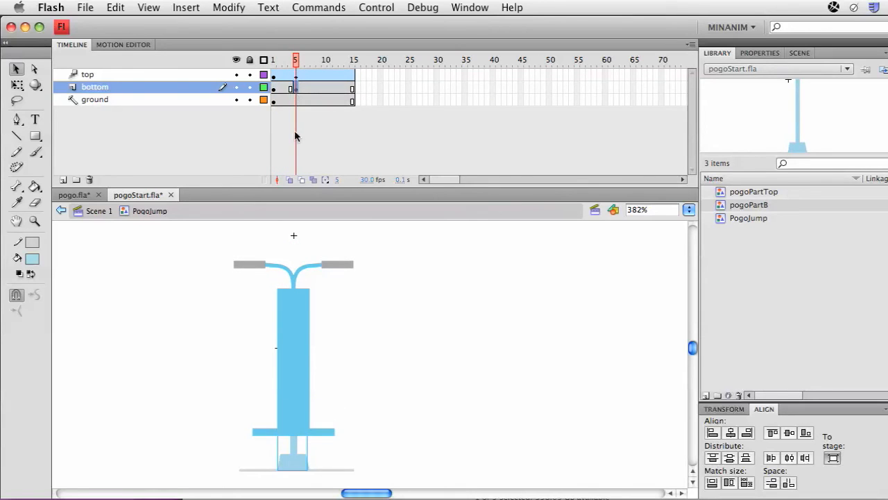
{"action": "left_click", "coordinate": [297, 88]}
Create a motion tween on the bottom layer's span from frame 5 to frame 15.
{"action": "left_click_drag", "start_coordinate": [295, 61], "coordinate": [323, 60]}
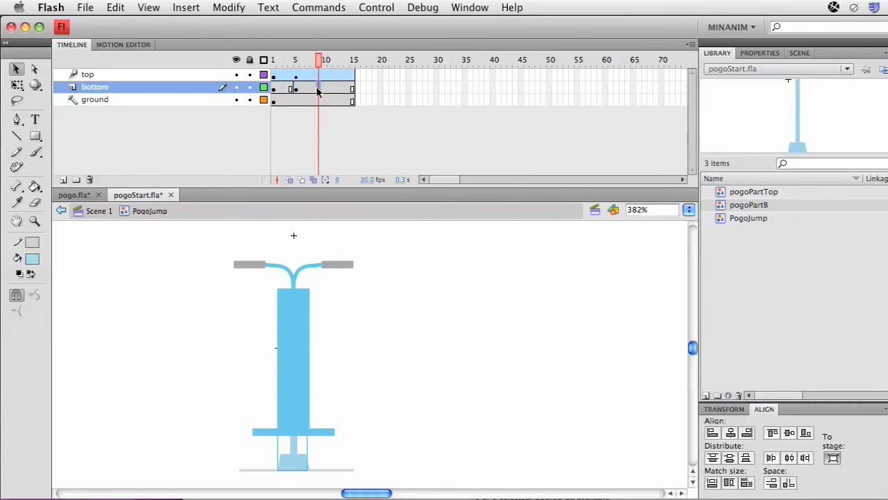
{"action": "right_click", "coordinate": [318, 89]}
{"action": "left_click", "coordinate": [338, 92]}
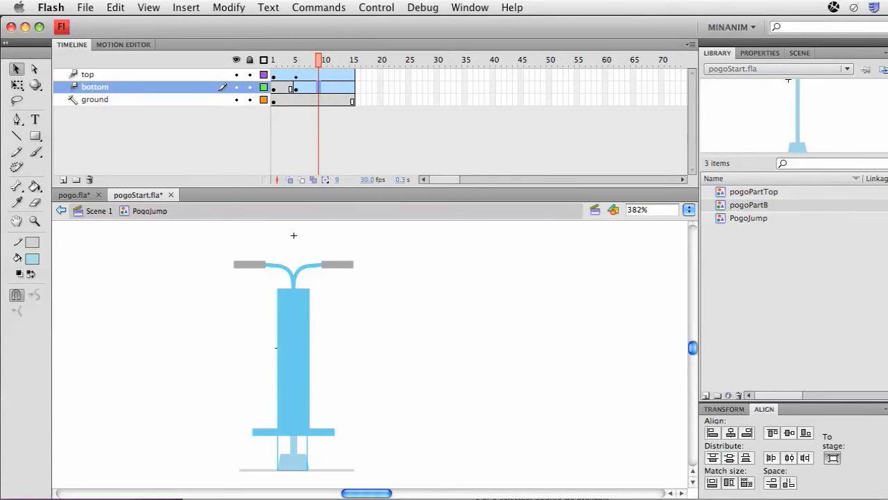
At frame 10, move the top and bottom pogo parts together straight up, well above the ground line.
{"action": "left_click", "coordinate": [323, 61]}
{"action": "mouse_move", "coordinate": [325, 61]}
{"action": "left_mouse_down"}
{"action": "mouse_move", "coordinate": [310, 63]}
{"action": "mouse_move", "coordinate": [326, 62]}
{"action": "left_mouse_up"}
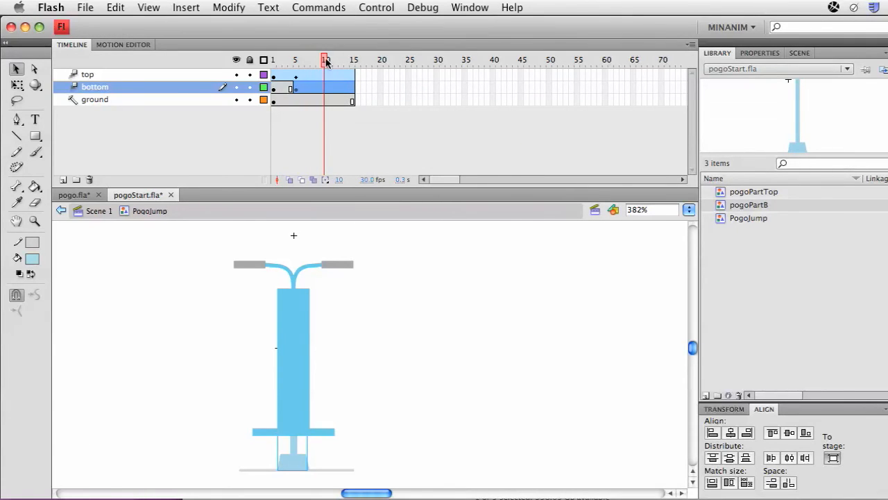
{"action": "left_click", "coordinate": [372, 365], "text": "super"}
{"action": "left_click", "coordinate": [302, 350], "text": "alt+super"}
{"action": "left_click", "coordinate": [325, 347], "text": "alt+super"}
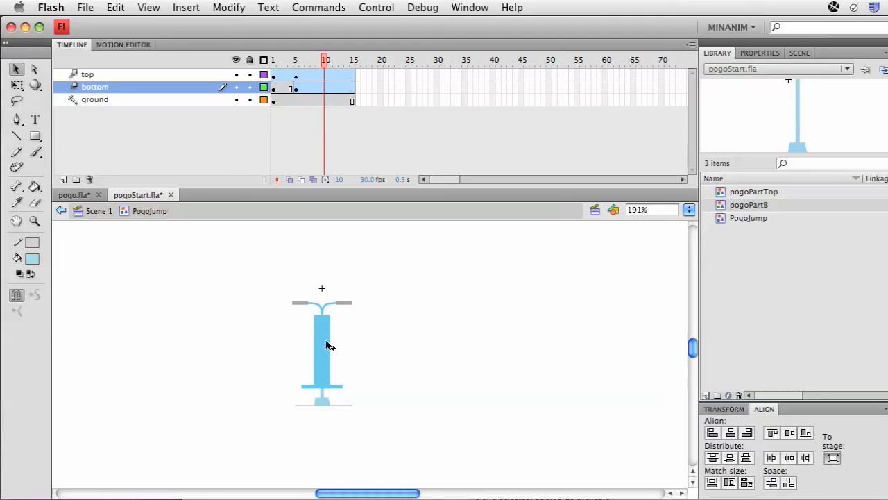
{"action": "left_click", "coordinate": [329, 348]}
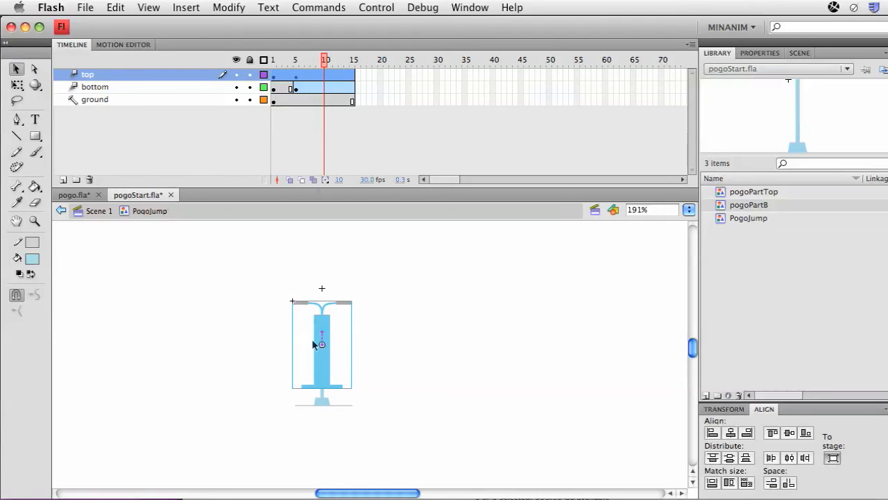
{"action": "left_click", "coordinate": [322, 403], "text": "shift"}
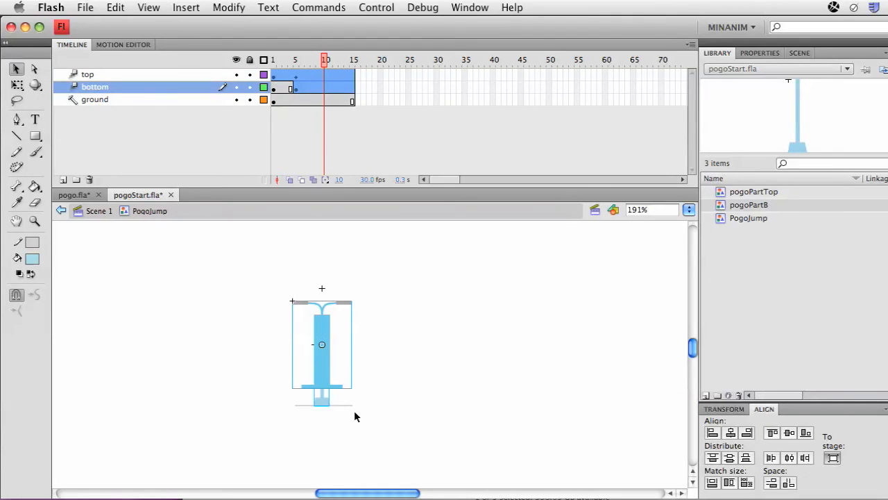
{"action": "key", "text": "Up"}
{"action": "key", "text": "Up"}
{"action": "key", "text": "Up"}
{"action": "key", "text": "Up"}
{"action": "key", "text": "Up"}
{"action": "key", "text": "Up"}
{"action": "key", "text": "Up"}
{"action": "key", "text": "Up"}
{"action": "key", "text": "Up"}
{"action": "key", "text": "Up"}
{"action": "key", "text": "Up"}
{"action": "key", "text": "Up"}
{"action": "key", "text": "Up"}
{"action": "key", "text": "Up"}
{"action": "key", "text": "Up"}
{"action": "key", "text": "Up"}
{"action": "key", "text": "Up"}
{"action": "key", "text": "Up"}
{"action": "key", "text": "Up"}
{"action": "key", "text": "Up"}
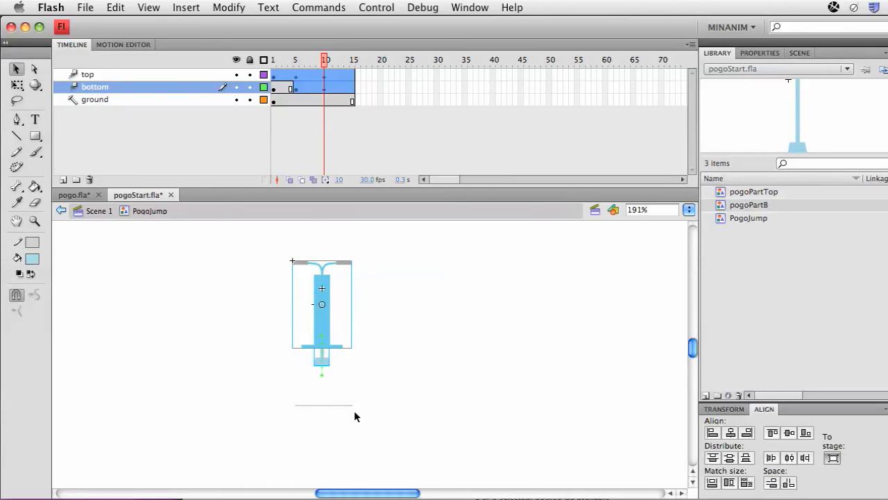
{"action": "key", "text": "Up"}
{"action": "key", "text": "Up"}
{"action": "key", "text": "Up"}
{"action": "key", "text": "Up"}
{"action": "key", "text": "Up"}
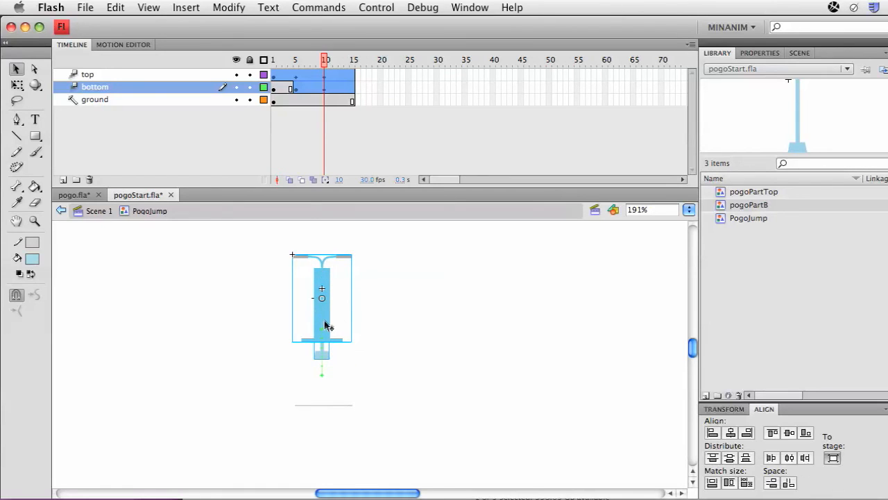
{"action": "key", "text": "Up"}
{"action": "key", "text": "Up"}
{"action": "key", "text": "Up"}
{"action": "key", "text": "Up"}
{"action": "key", "text": "Up"}
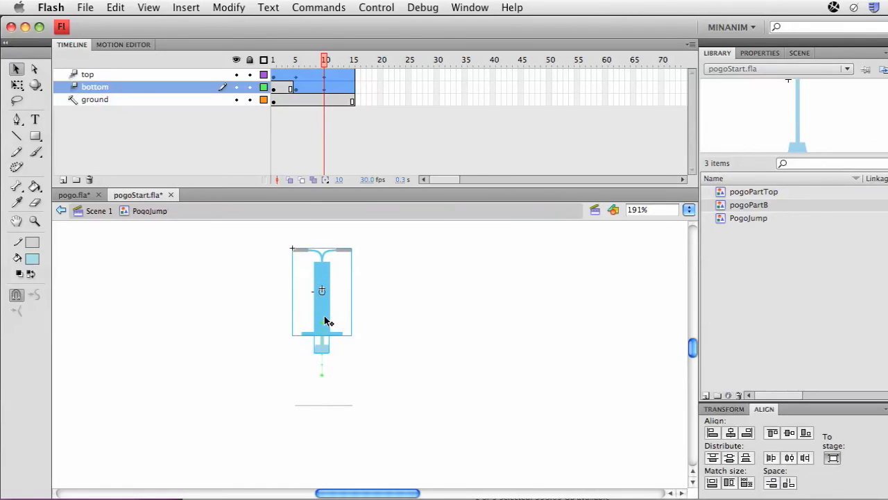
{"action": "key", "text": "Up"}
{"action": "key", "text": "Up"}
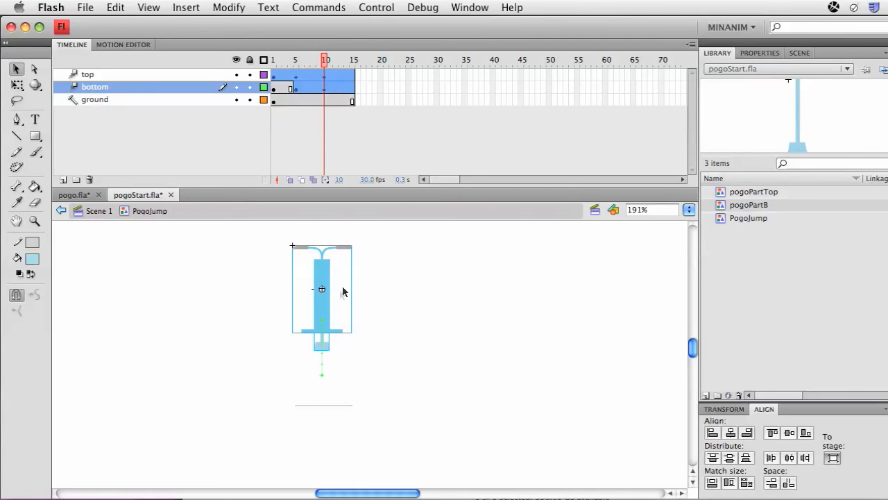
At frame 10, lower only the foot part so more of its rod extends below the footrest, and check the motion.
{"action": "left_click", "coordinate": [335, 62]}
{"action": "mouse_move", "coordinate": [335, 62]}
{"action": "left_mouse_down"}
{"action": "mouse_move", "coordinate": [273, 61]}
{"action": "mouse_move", "coordinate": [324, 57]}
{"action": "left_mouse_up"}
{"action": "mouse_move", "coordinate": [324, 60]}
{"action": "left_mouse_down"}
{"action": "mouse_move", "coordinate": [265, 59]}
{"action": "mouse_move", "coordinate": [324, 57]}
{"action": "left_mouse_up"}
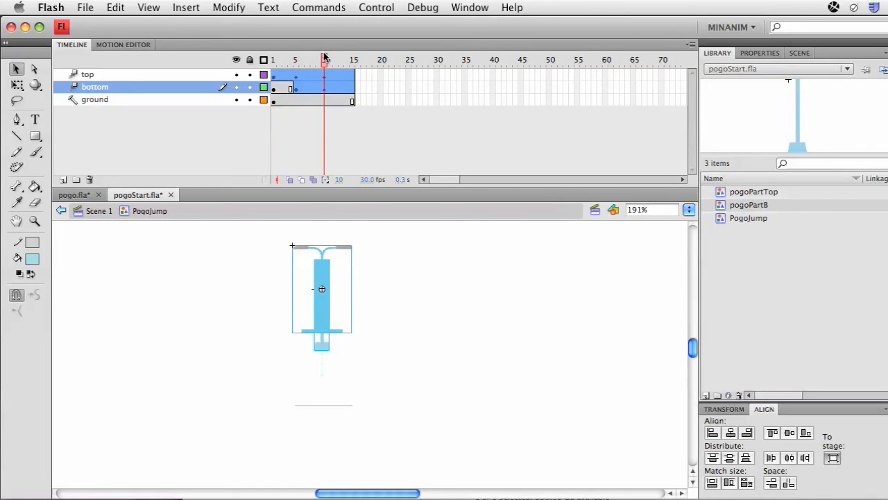
{"action": "left_click", "coordinate": [343, 347]}
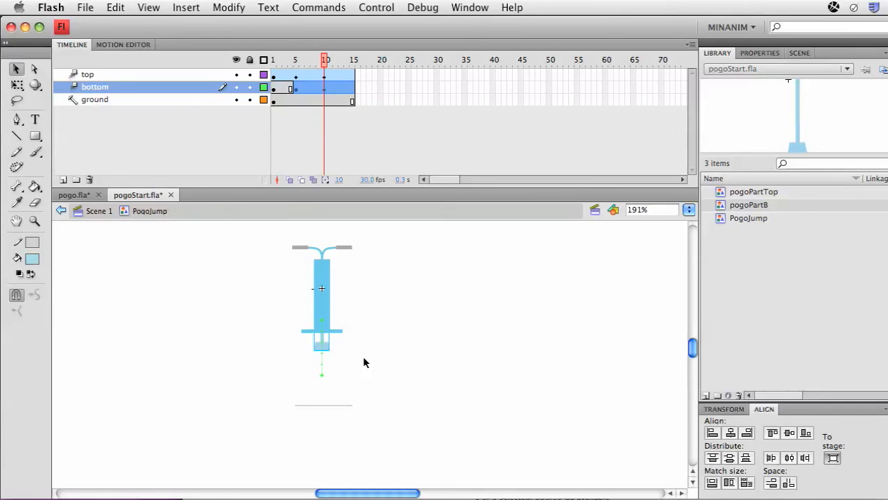
{"action": "key", "text": "shift+Down"}
{"action": "key", "text": "Down"}
{"action": "key", "text": "Down"}
{"action": "key", "text": "Down"}
{"action": "key", "text": "Down"}
{"action": "key", "text": "Down"}
{"action": "mouse_move", "coordinate": [322, 63]}
{"action": "left_mouse_down"}
{"action": "mouse_move", "coordinate": [273, 60]}
{"action": "mouse_move", "coordinate": [324, 53]}
{"action": "mouse_move", "coordinate": [274, 55]}
{"action": "mouse_move", "coordinate": [313, 50]}
{"action": "left_mouse_up"}
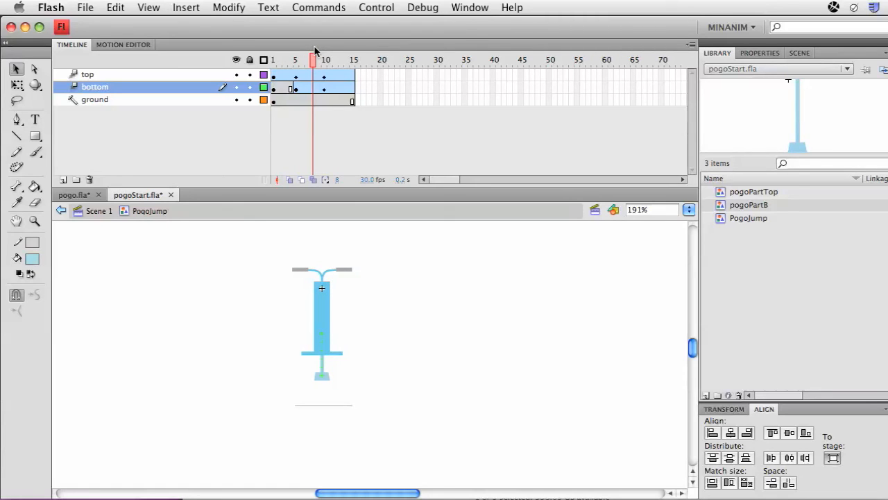
{"action": "left_click_drag", "start_coordinate": [314, 49], "coordinate": [324, 60]}
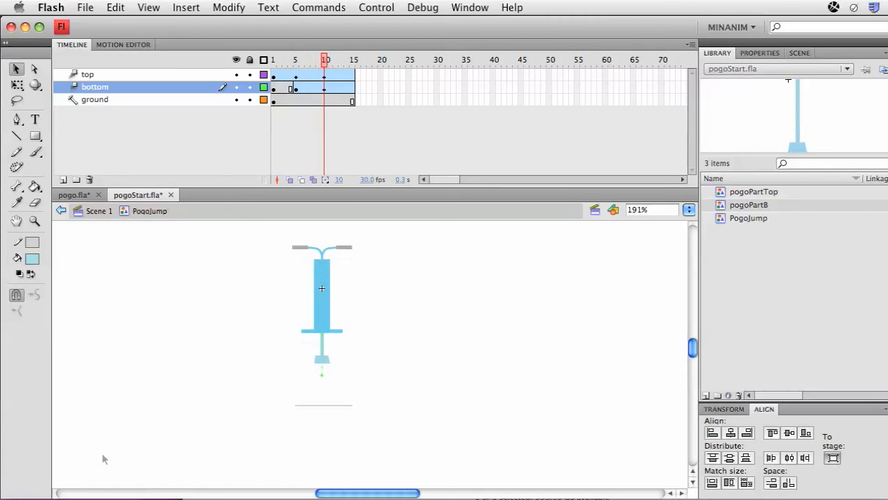
At frame 15, nudge the foot down slightly and move both pogo parts together straight down to just above the ground line.
{"action": "left_click", "coordinate": [352, 89]}
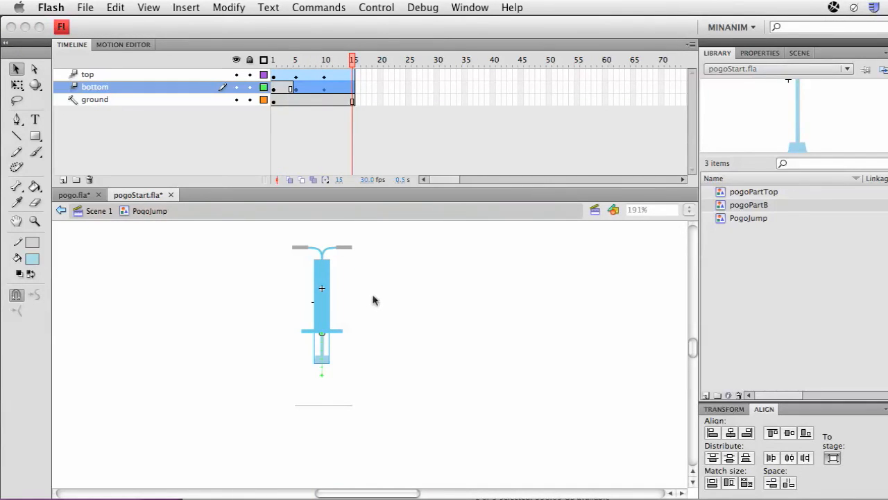
{"action": "left_click", "coordinate": [353, 60]}
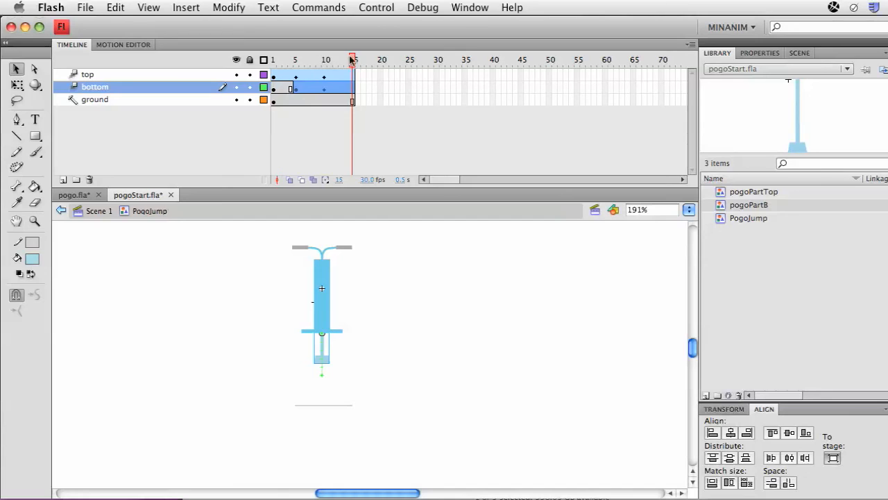
{"action": "mouse_move", "coordinate": [353, 60]}
{"action": "left_mouse_down"}
{"action": "mouse_move", "coordinate": [319, 60]}
{"action": "mouse_move", "coordinate": [354, 60]}
{"action": "left_mouse_up"}
{"action": "key", "text": "Down"}
{"action": "left_click", "coordinate": [325, 313]}
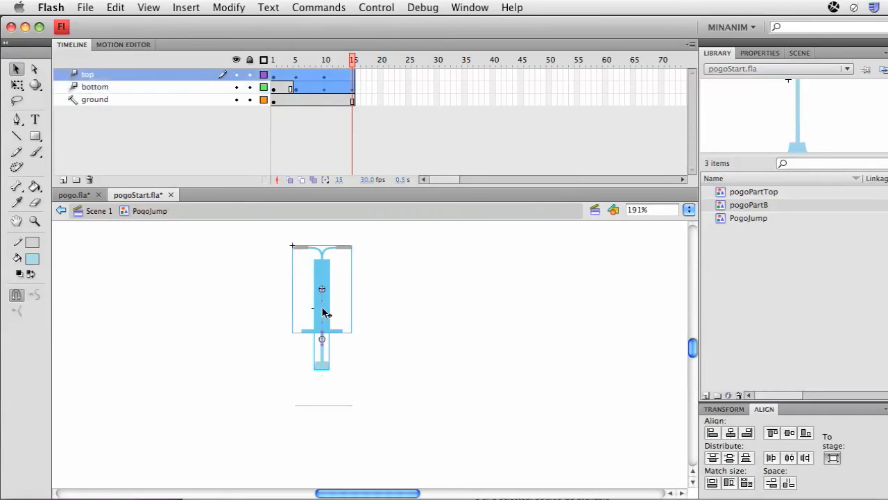
{"action": "key", "text": "Down"}
{"action": "key", "text": "Down"}
{"action": "key", "text": "Down"}
{"action": "key", "text": "Down"}
{"action": "key", "text": "Down"}
{"action": "key", "text": "Down"}
{"action": "key", "text": "Down"}
{"action": "key", "text": "Down"}
{"action": "key", "text": "Down"}
{"action": "key", "text": "Down"}
{"action": "key", "text": "Down"}
{"action": "key", "text": "Down"}
{"action": "key", "text": "Down"}
{"action": "key", "text": "Down"}
{"action": "key", "text": "Down"}
{"action": "key", "text": "Down"}
{"action": "key", "text": "Down"}
{"action": "key", "text": "Down"}
{"action": "key", "text": "Down"}
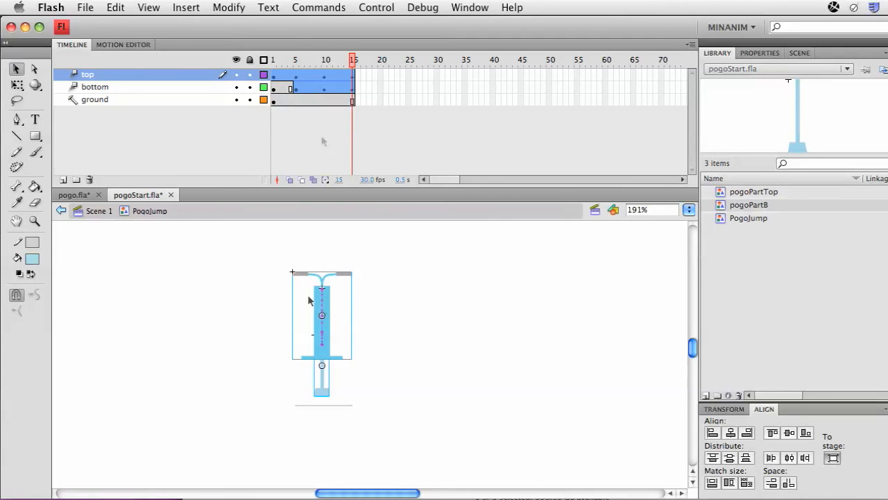
Play through frames 1 to 15 and raise the foot part slightly at frame 15.
{"action": "mouse_move", "coordinate": [354, 60]}
{"action": "left_mouse_down"}
{"action": "mouse_move", "coordinate": [264, 50]}
{"action": "mouse_move", "coordinate": [350, 50]}
{"action": "left_mouse_up"}
{"action": "left_click", "coordinate": [274, 60]}
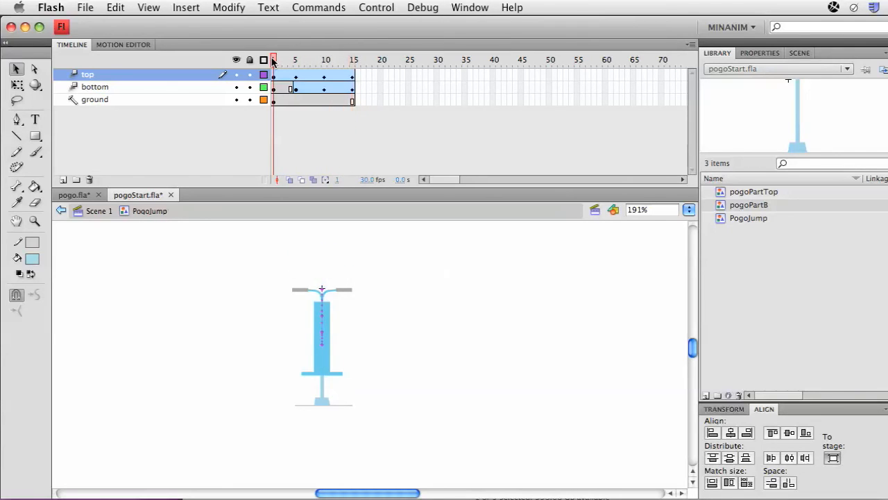
{"action": "left_click_drag", "start_coordinate": [274, 61], "coordinate": [357, 60]}
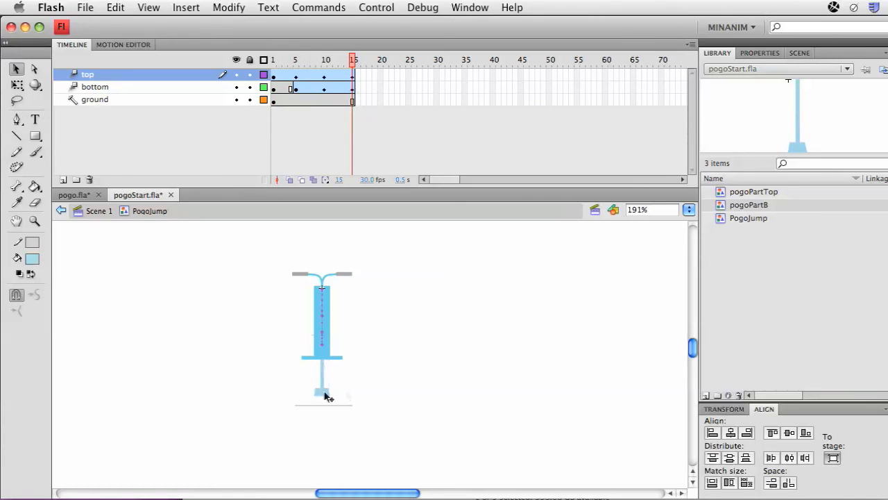
{"action": "left_click", "coordinate": [324, 395]}
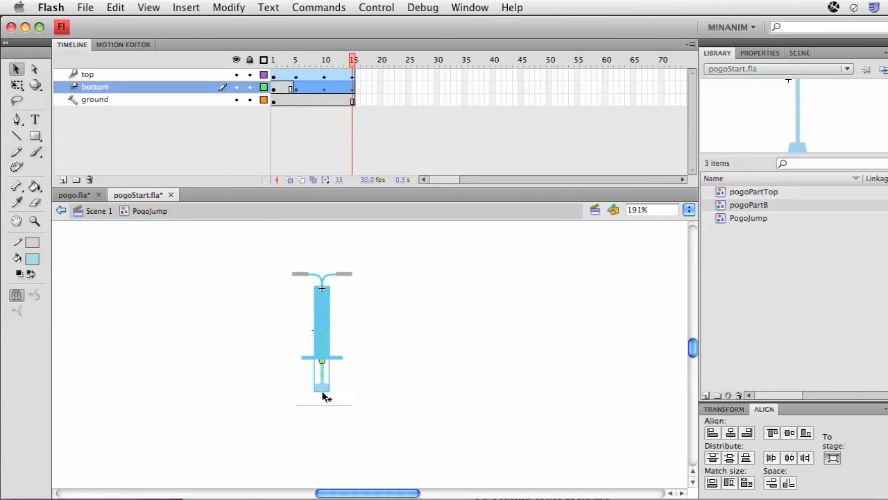
At frame 10, raise the foot part slightly toward the footrest and check the movement through to frame 15.
{"action": "left_click", "coordinate": [324, 60]}
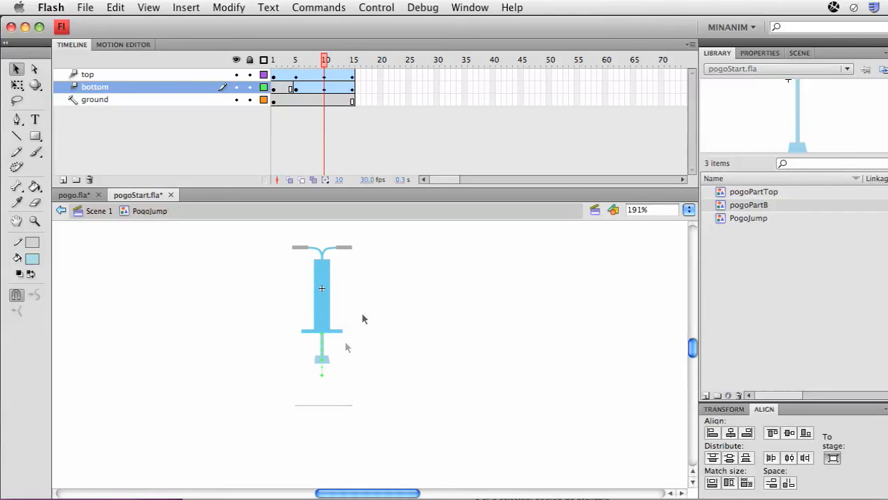
{"action": "left_click", "coordinate": [329, 363]}
{"action": "key", "text": "Up"}
{"action": "key", "text": "Up"}
{"action": "key", "text": "Up"}
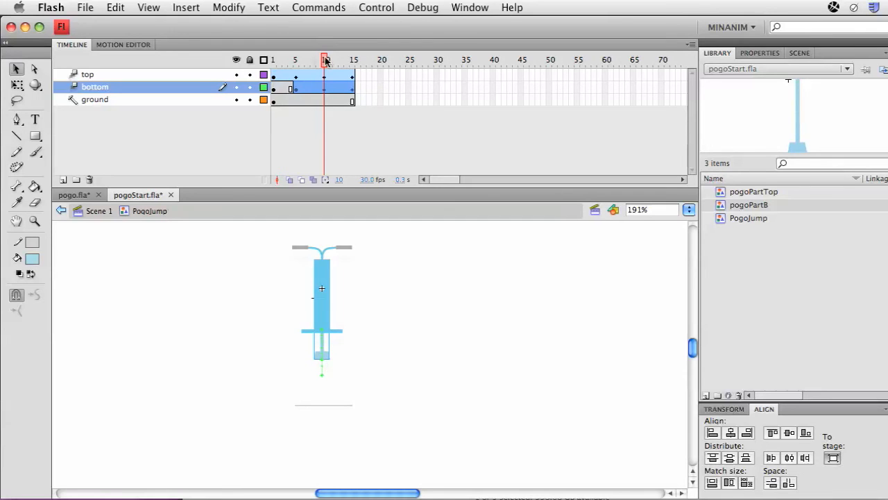
{"action": "left_click_drag", "start_coordinate": [325, 61], "coordinate": [352, 66]}
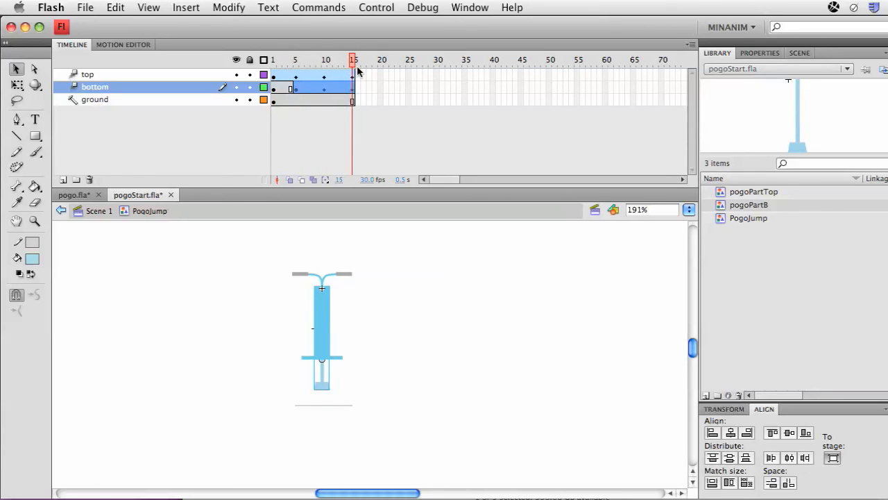
{"action": "left_click", "coordinate": [318, 90]}
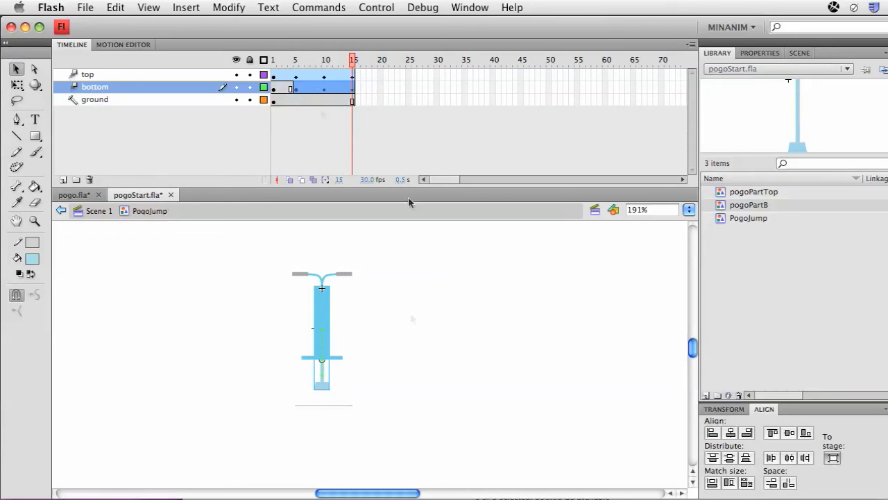